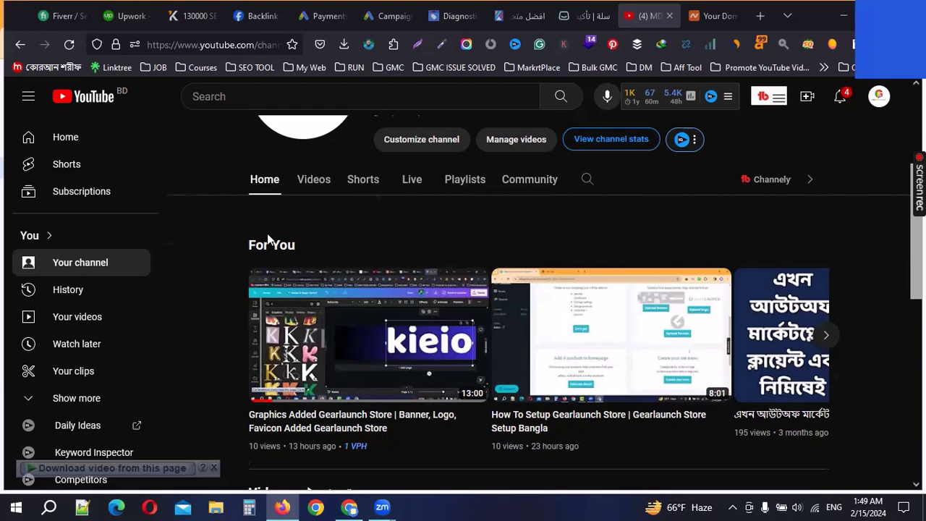
- Bring up the GearLaunch store-approved email in Gmail and read its request to update DNS settings
scroll(435, 279, "up", 3)
scroll(521, 290, "down", 4)
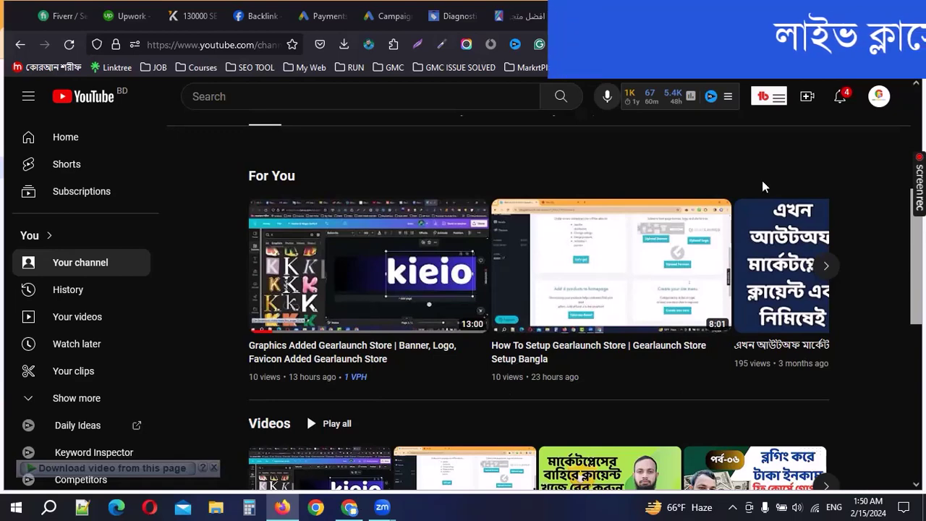
key("alt+Tab")
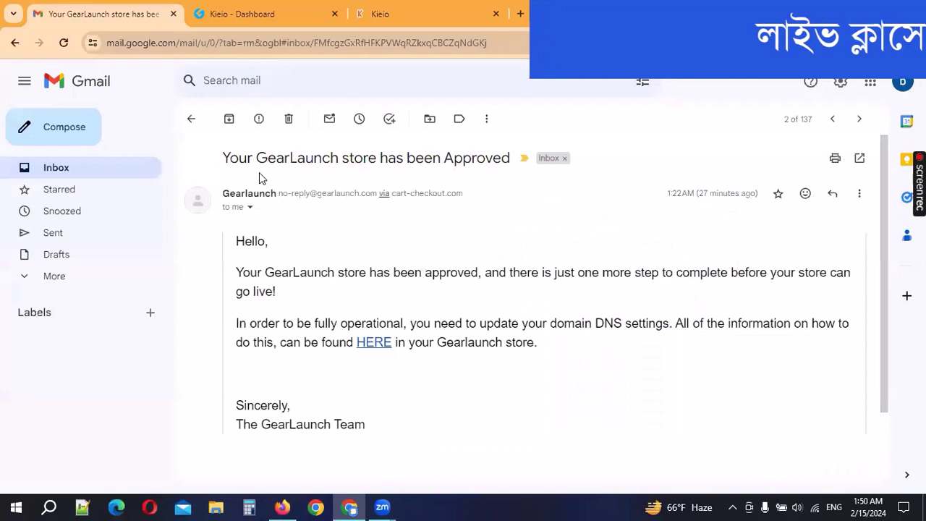
left_click_drag(342, 173, 516, 177)
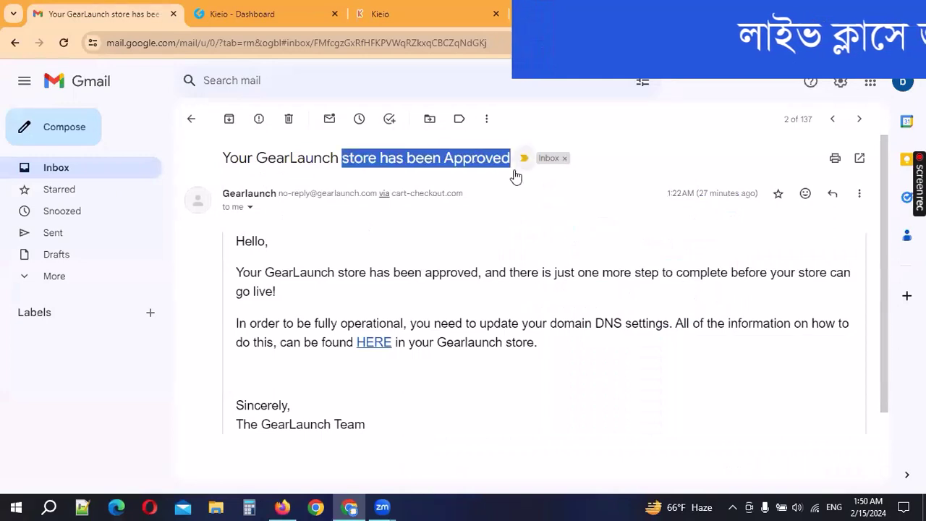
scroll(282, 239, "down", 2)
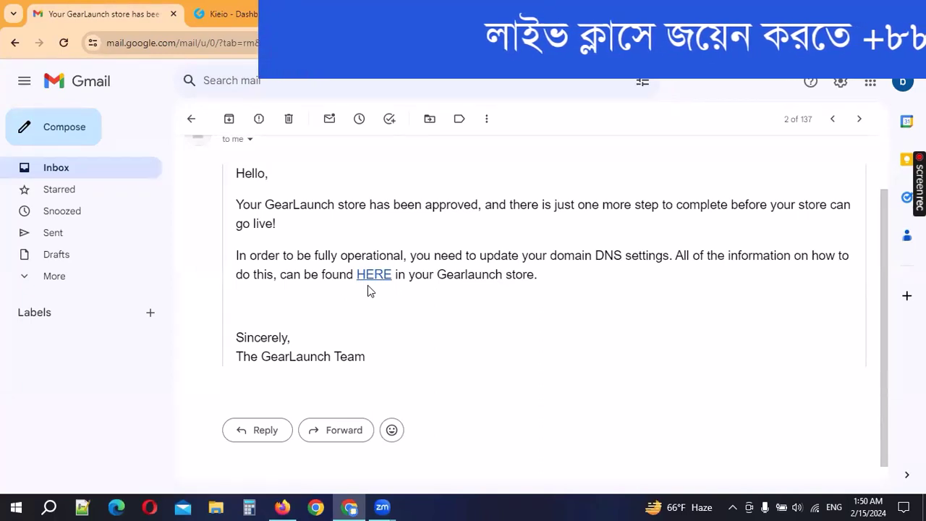
- Switch to the Kieio store's GearLaunch dashboard
left_click(245, 6)
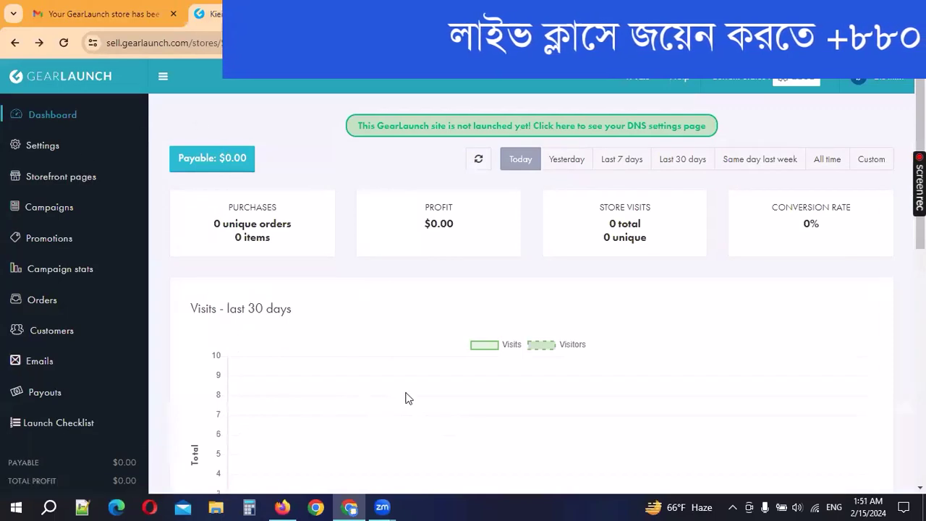
scroll(297, 377, "down", 3)
scroll(286, 384, "down", 5)
scroll(279, 391, "up", 8)
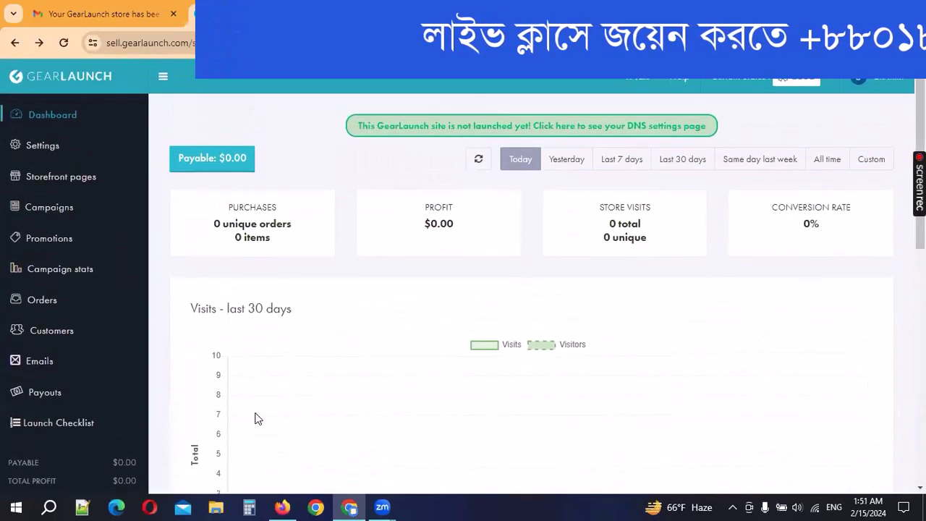
- Open the kieio.shop DNS Settings page from the dashboard's green banner
left_click(650, 128)
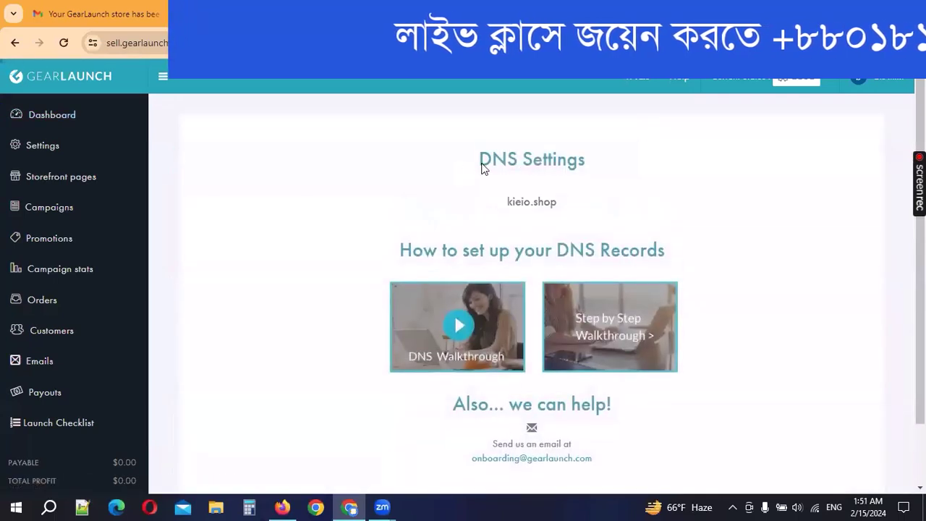
left_click_drag(482, 165, 612, 176)
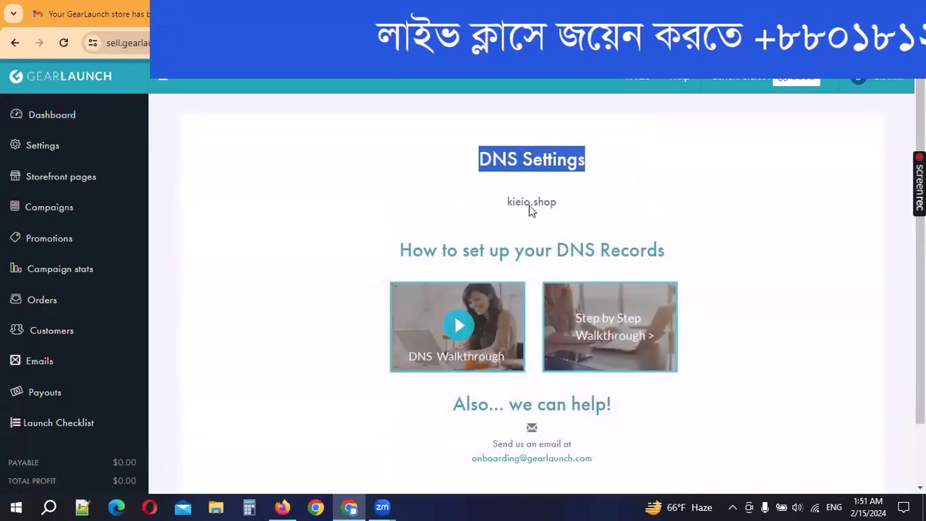
left_click_drag(507, 206, 556, 250)
left_click(560, 208)
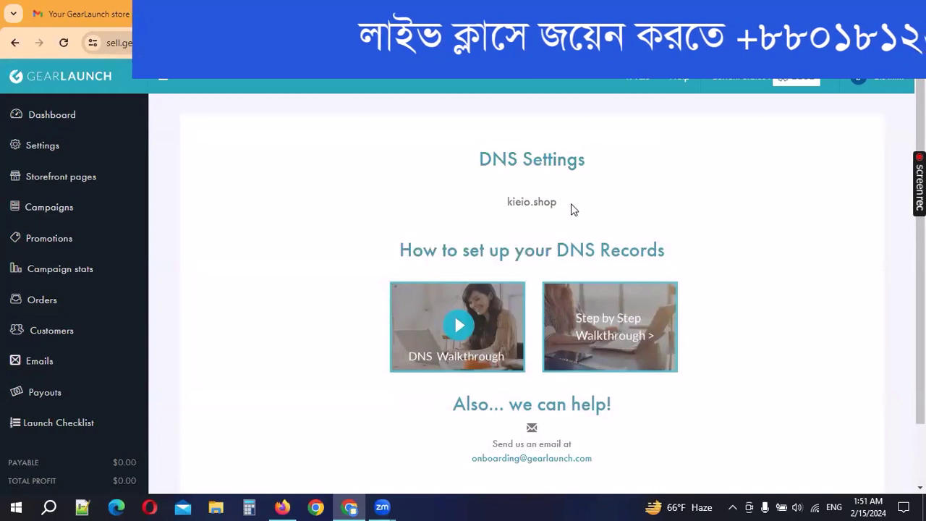
scroll(587, 219, "down", 1)
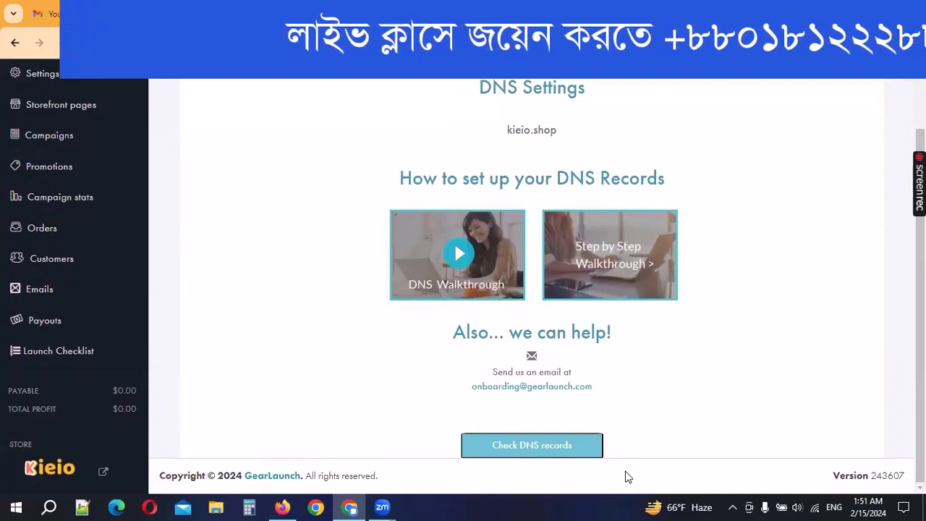
- Check kieio.shop's DNS records and review the A records at 34.110.163.134 and two TXT records, all Unsuccessful
left_click(554, 454)
scroll(507, 304, "down", 5)
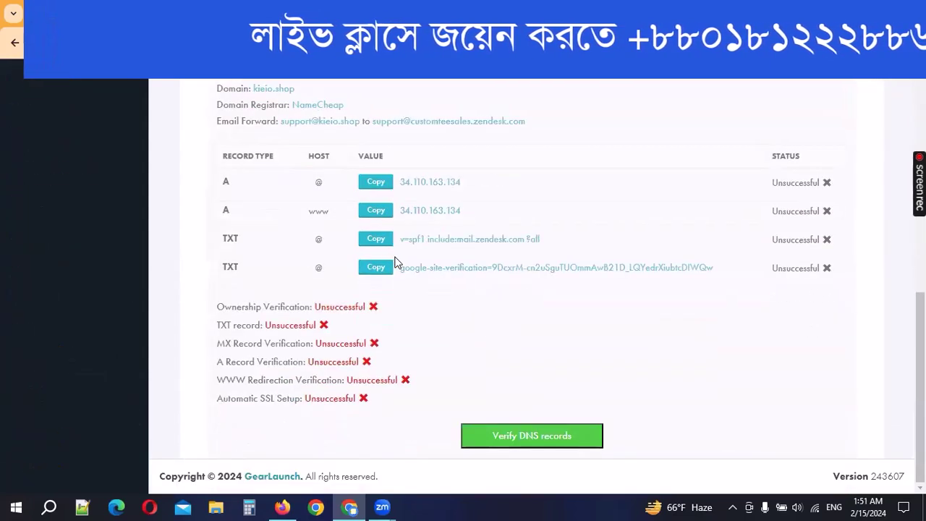
key("XF86MonBrightnessUp")
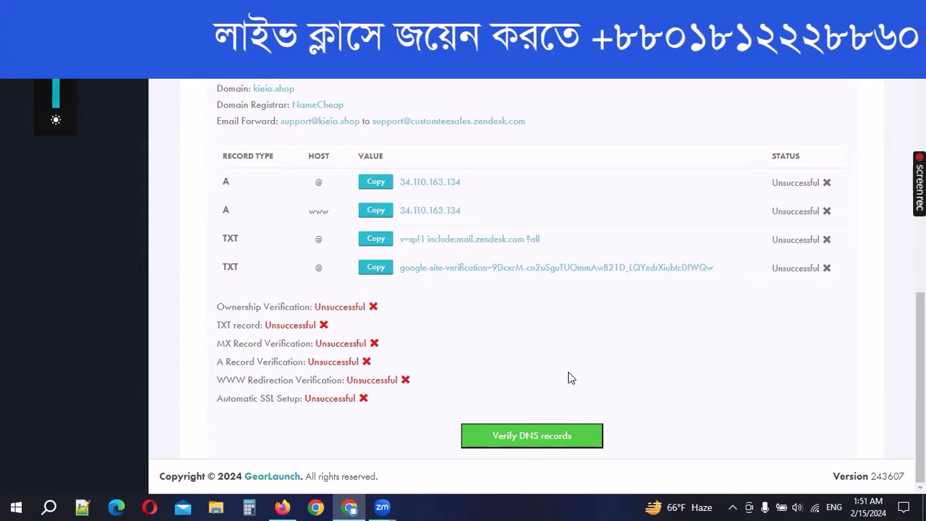
scroll(341, 256, "up", 1)
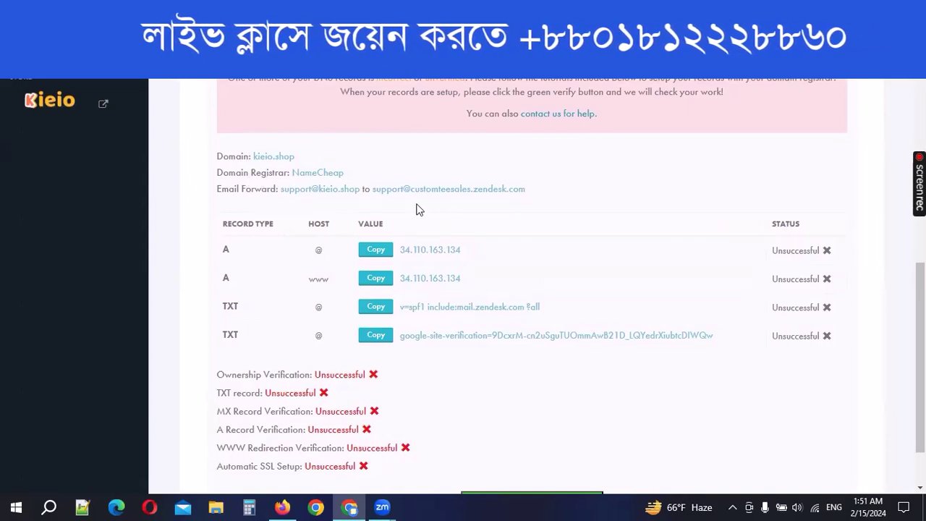
scroll(506, 197, "down", 2)
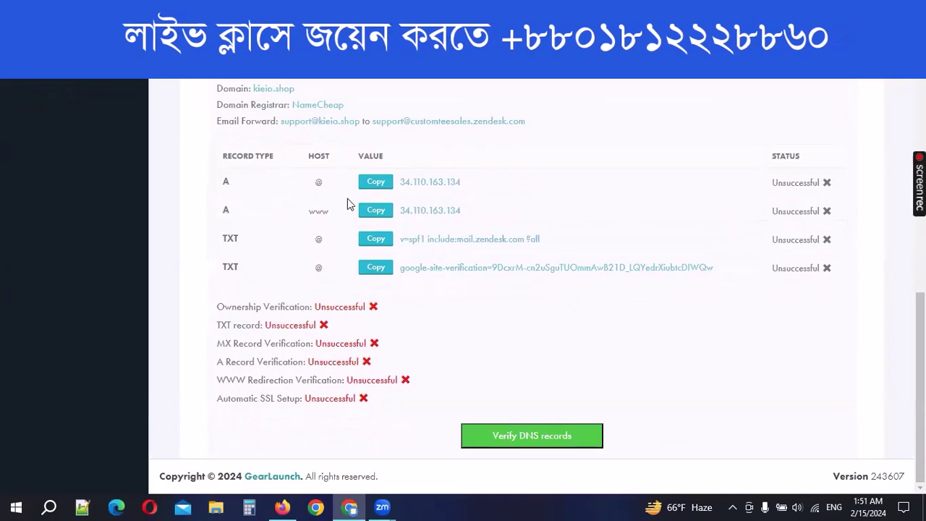
scroll(427, 300, "up", 4)
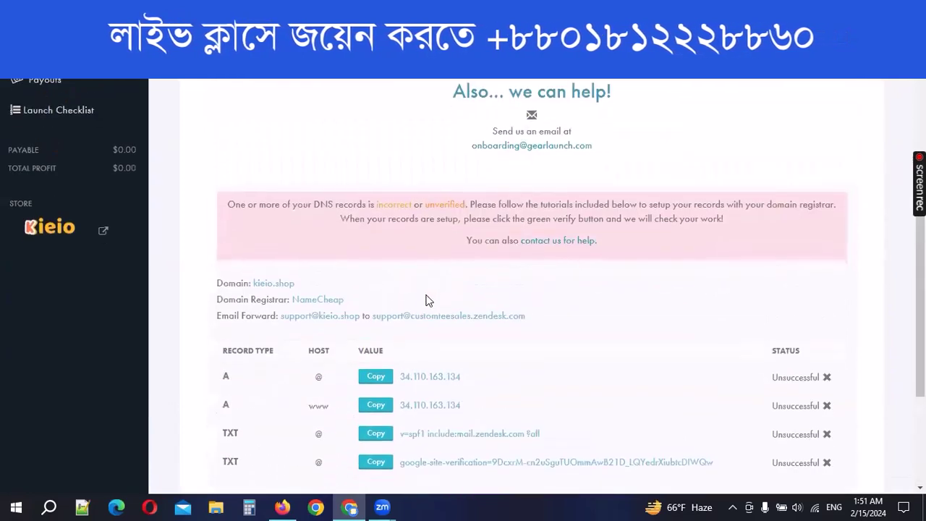
scroll(709, 286, "down", 3)
scroll(418, 324, "down", 2)
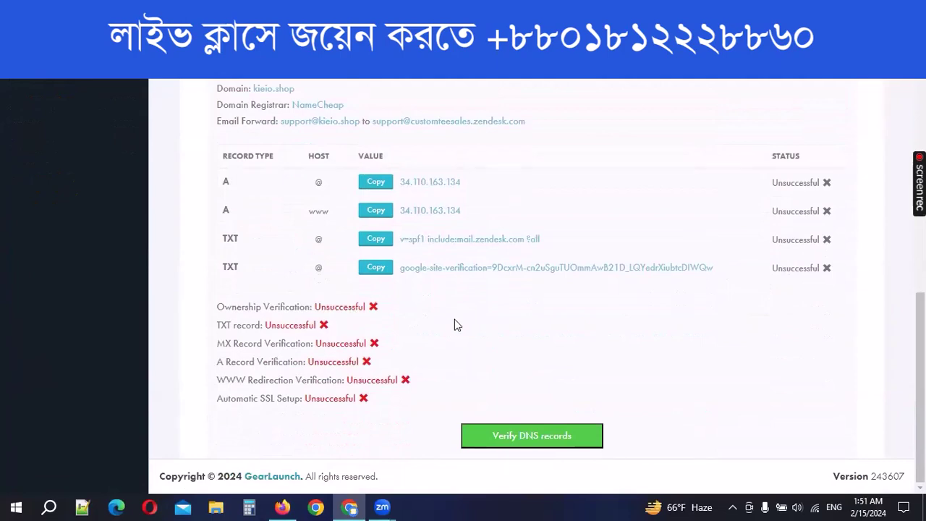
scroll(455, 325, "up", 2)
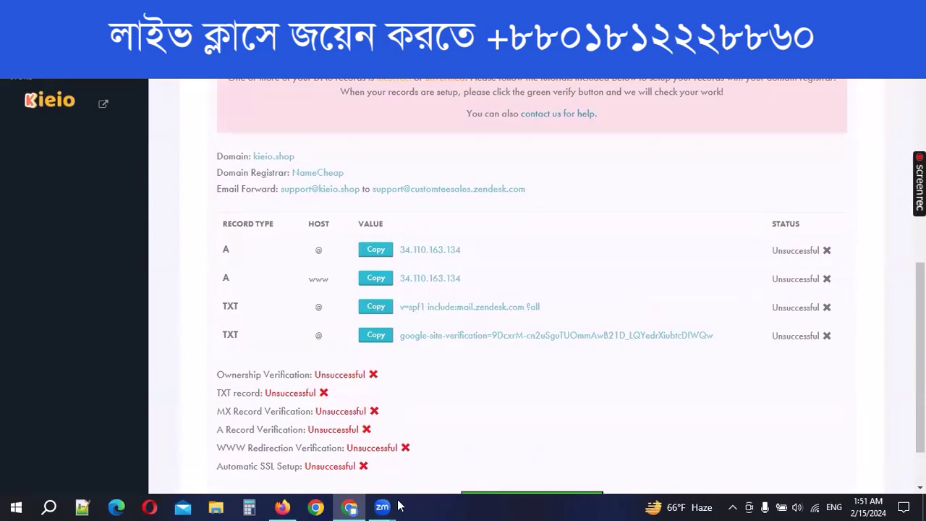
- Switch to Namecheap's Domain List and open the management page for kieio.shop
left_click(284, 506)
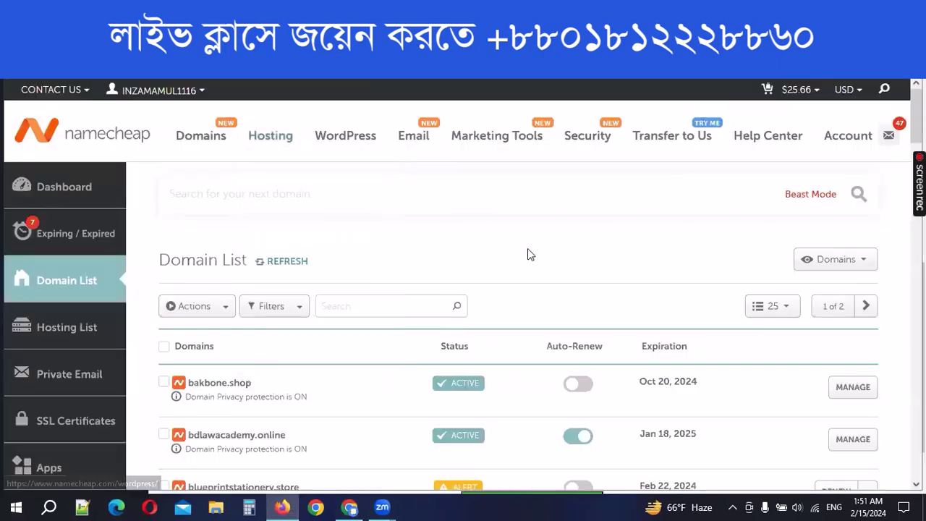
scroll(528, 254, "down", 5)
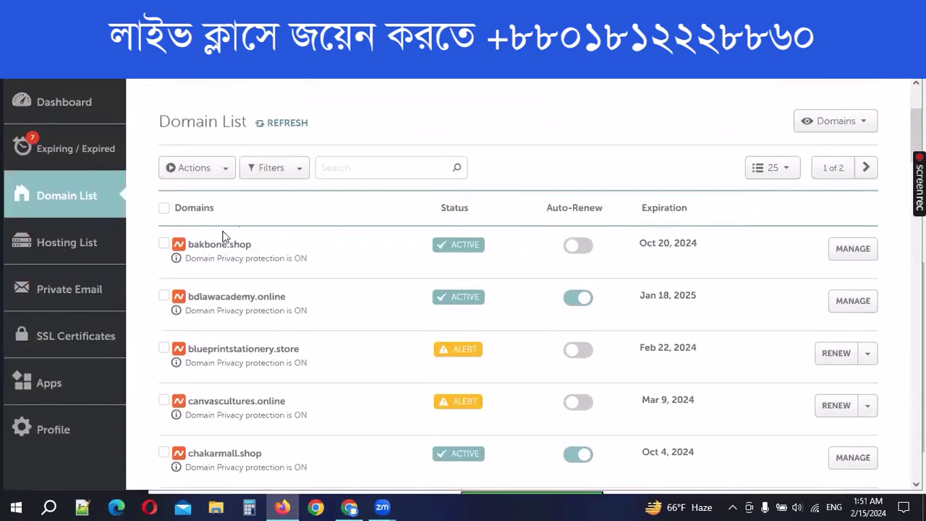
scroll(231, 249, "down", 4)
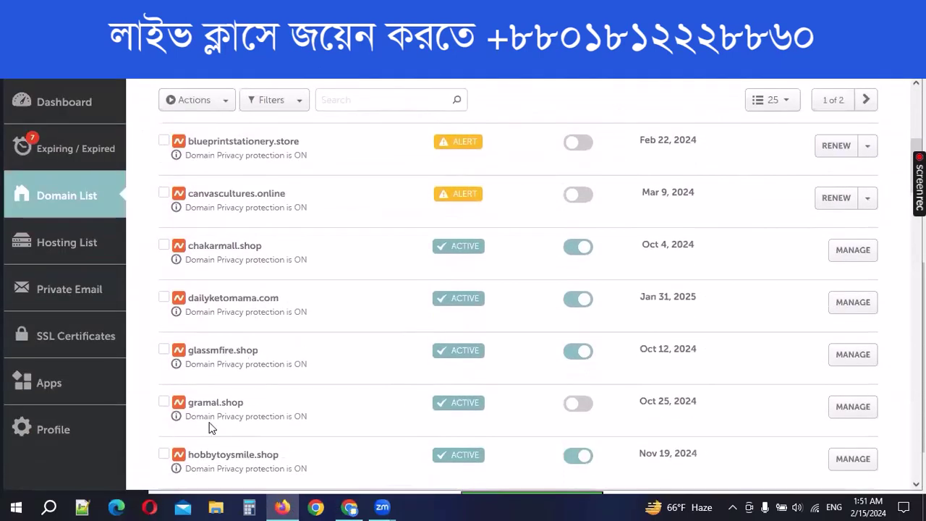
scroll(228, 412, "down", 3)
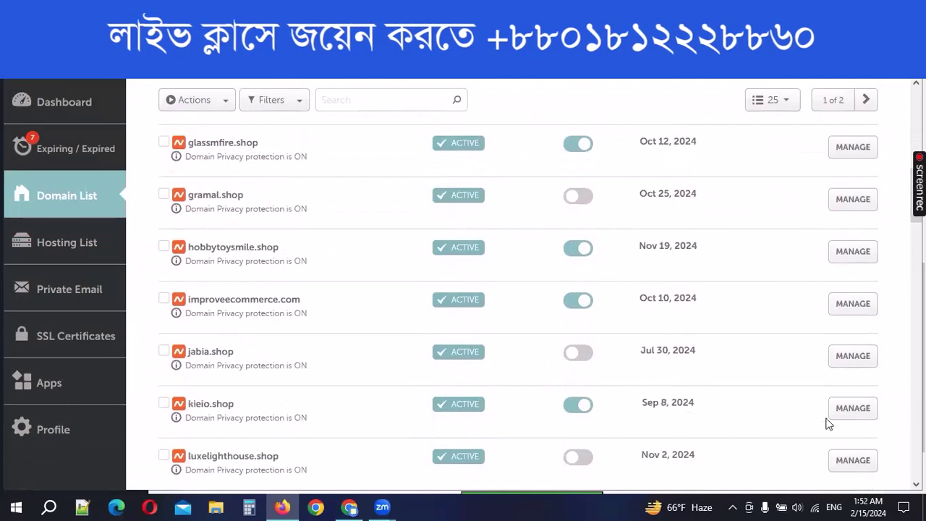
left_click(854, 409)
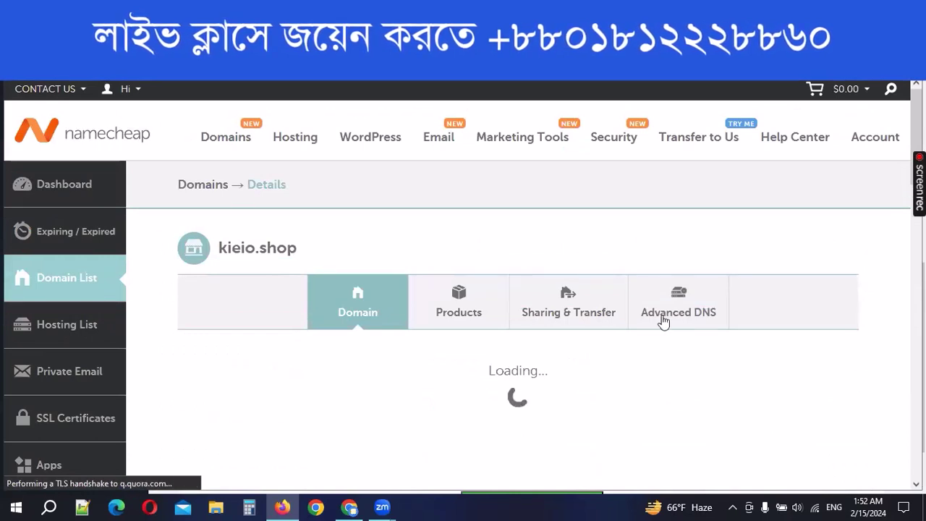
scroll(655, 326, "down", 2)
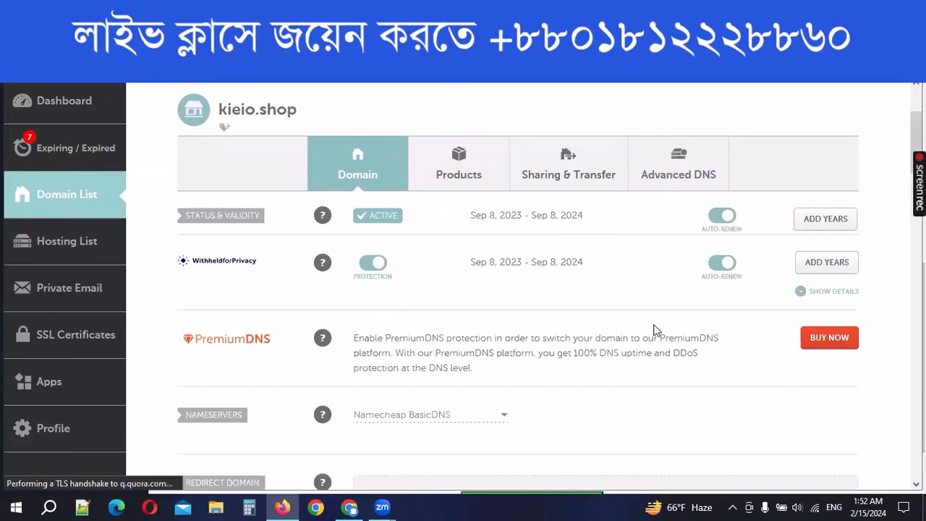
scroll(507, 368, "up", 2)
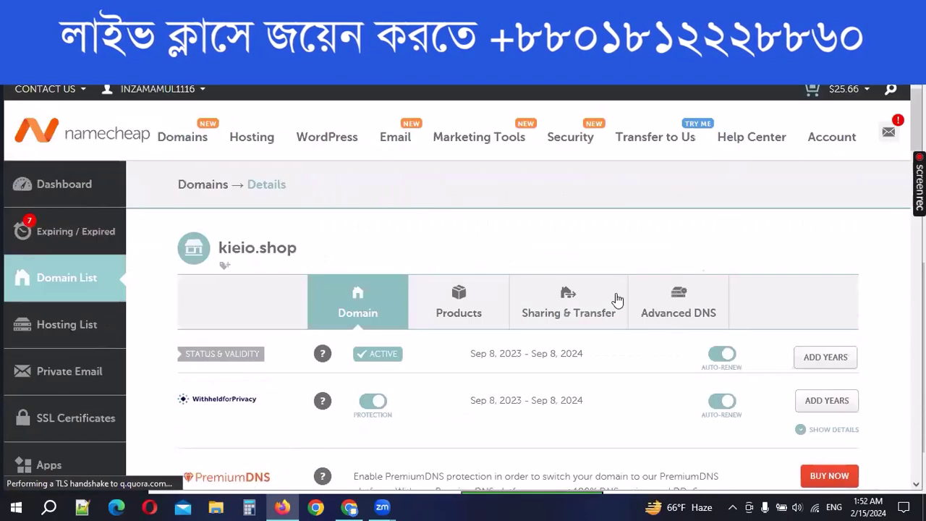
- In kieio.shop's Advanced DNS, add a new A Record host row
left_click(680, 312)
scroll(579, 322, "down", 2)
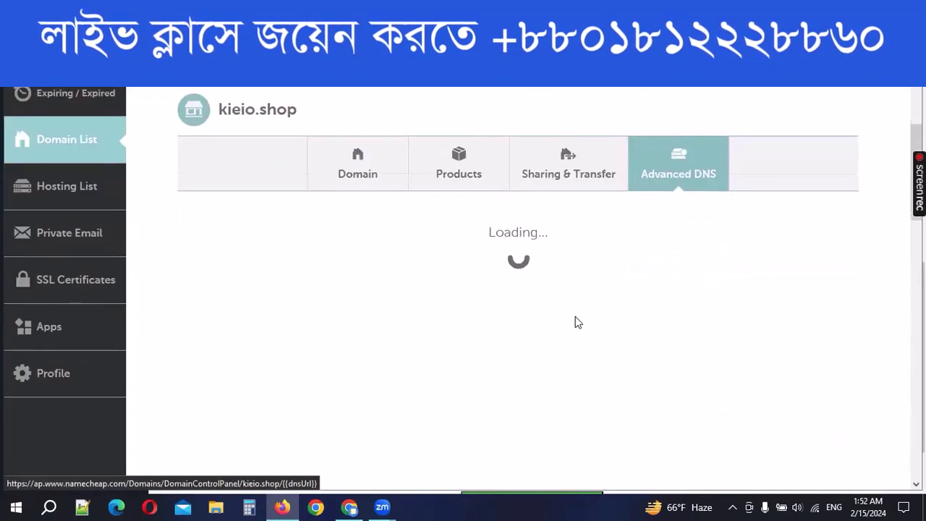
scroll(369, 340, "down", 1)
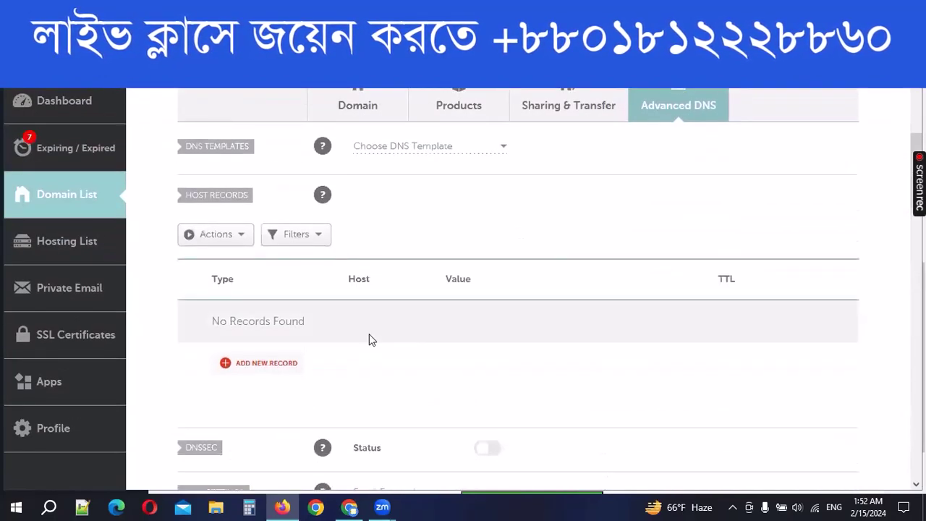
scroll(263, 333, "down", 1)
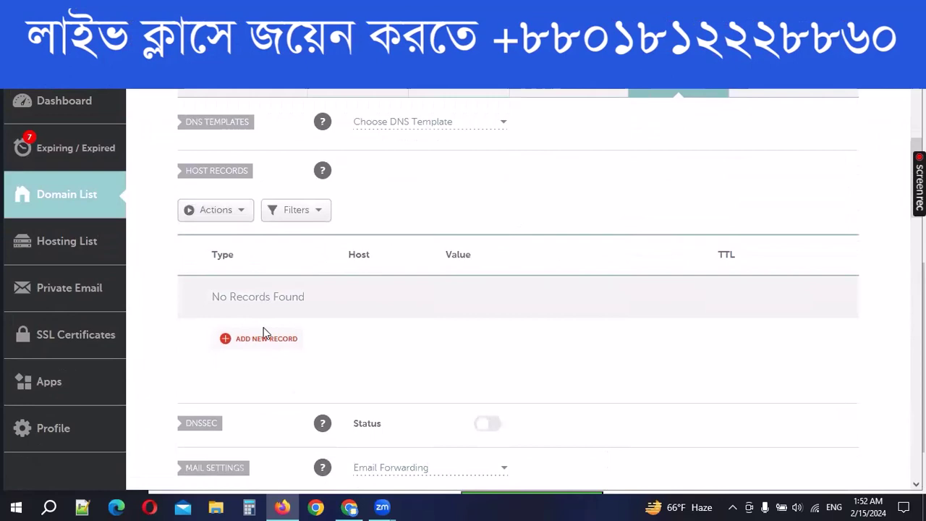
scroll(263, 333, "down", 1)
left_click(265, 302)
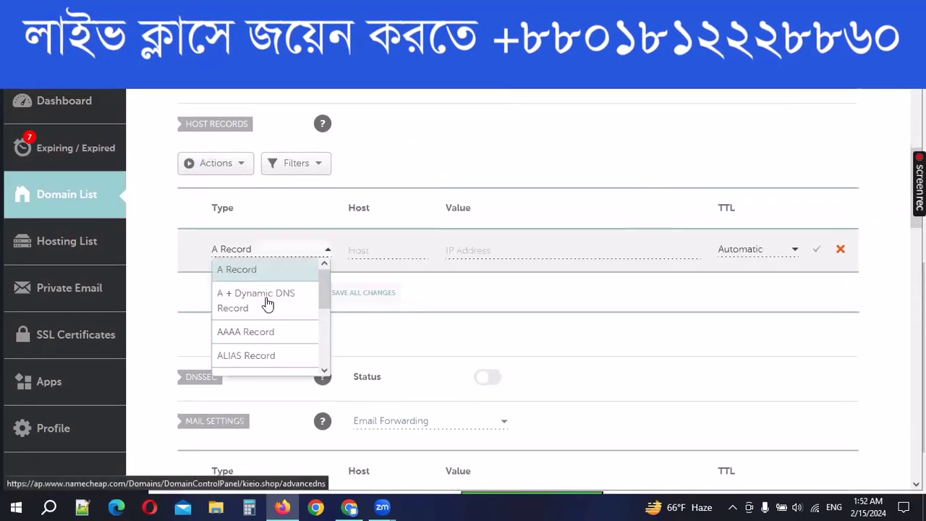
left_click(518, 304)
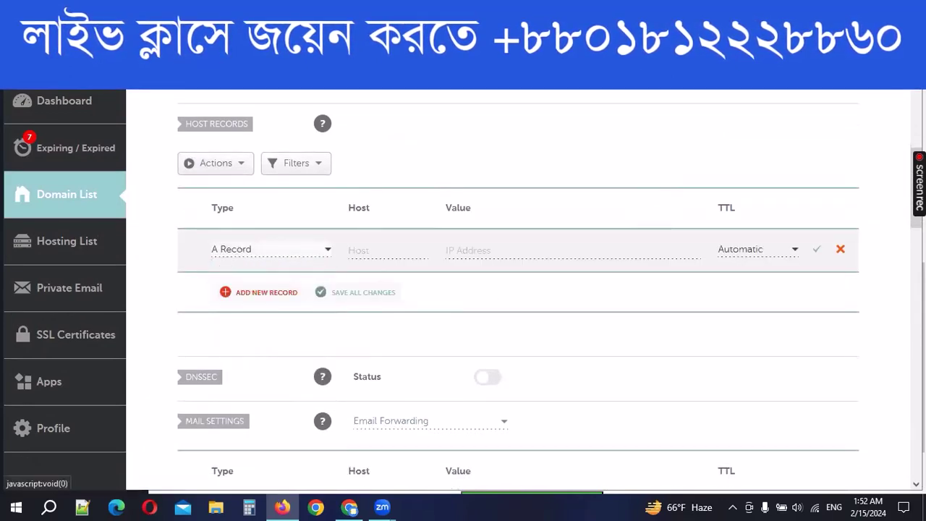
- Fill the A record with host @ and copy IP 34.110.163.134 from GearLaunch
left_click(355, 507)
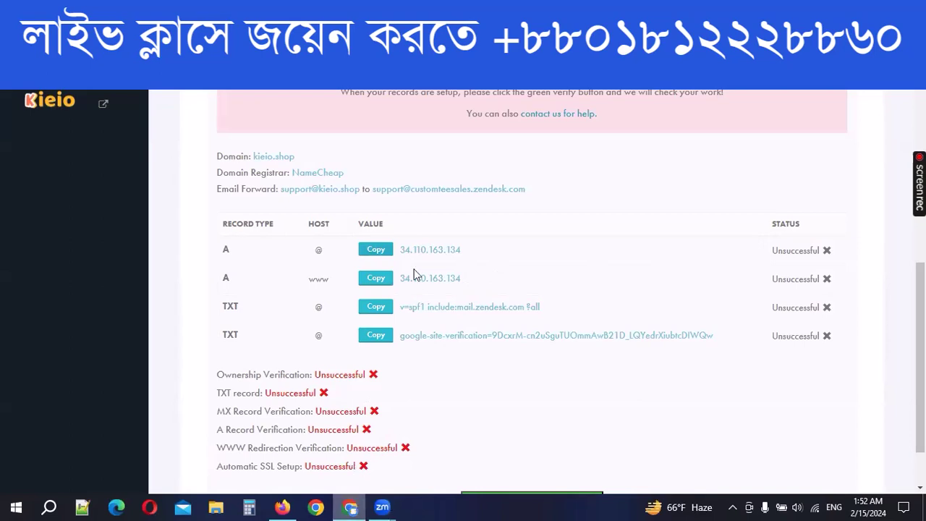
left_click(285, 507)
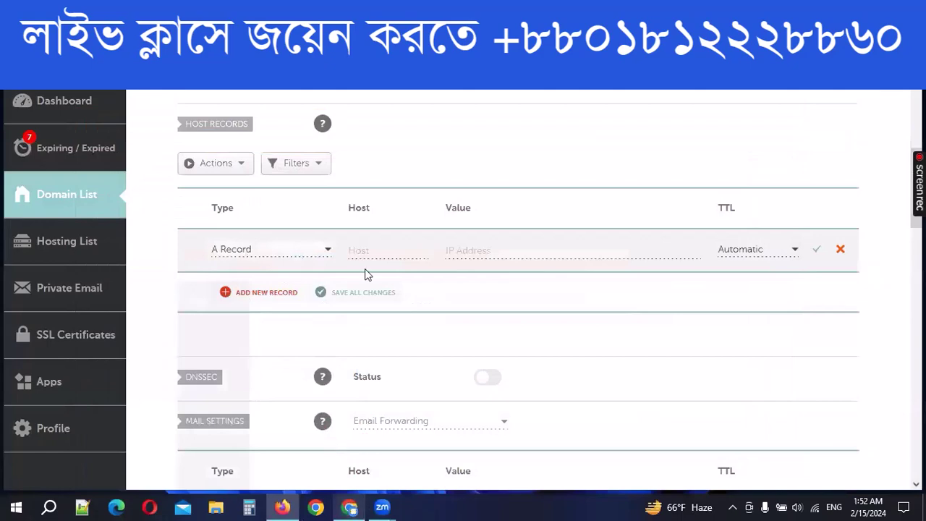
left_click(406, 250)
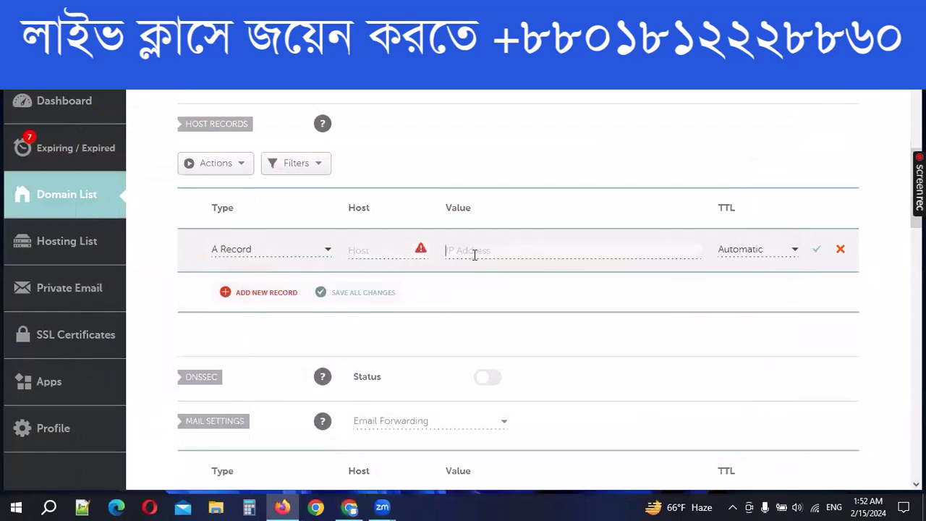
key("ctrl+v")
key("ctrl+z")
key("alt+Tab")
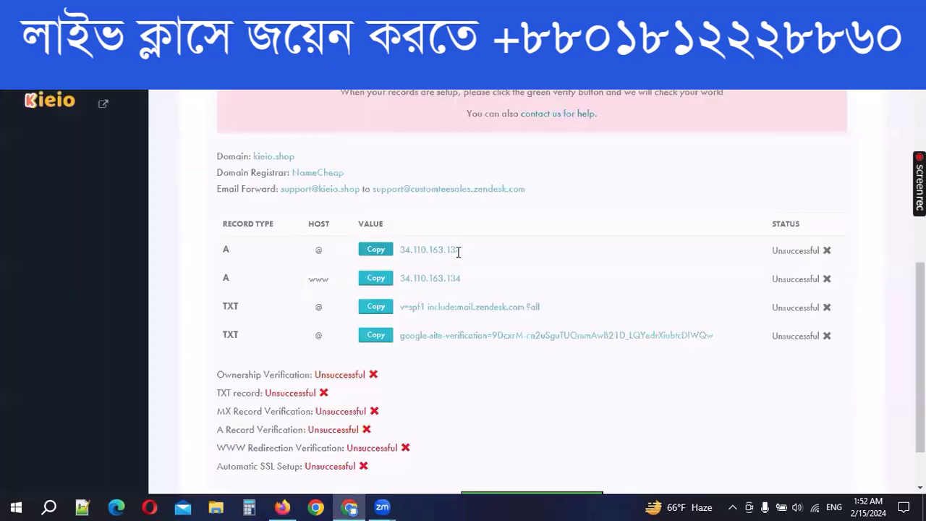
left_click_drag(462, 250, 402, 250)
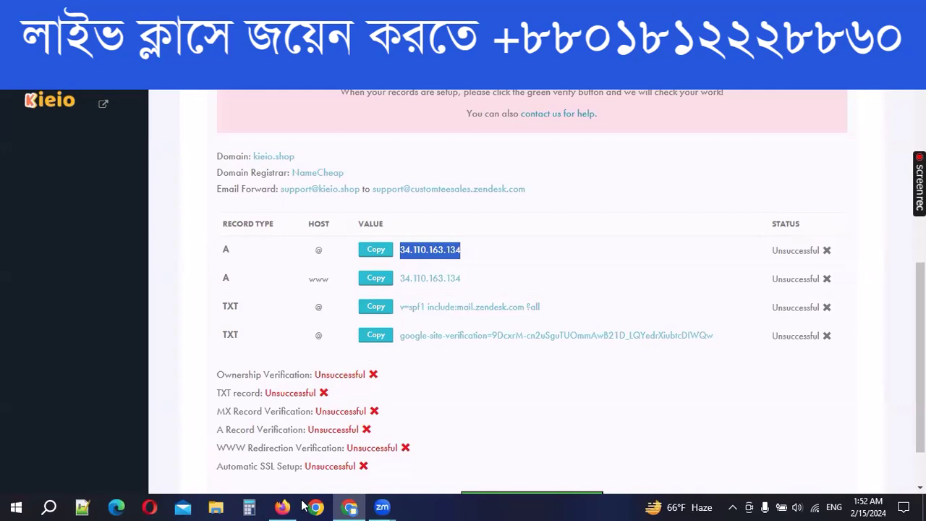
key("alt+Tab")
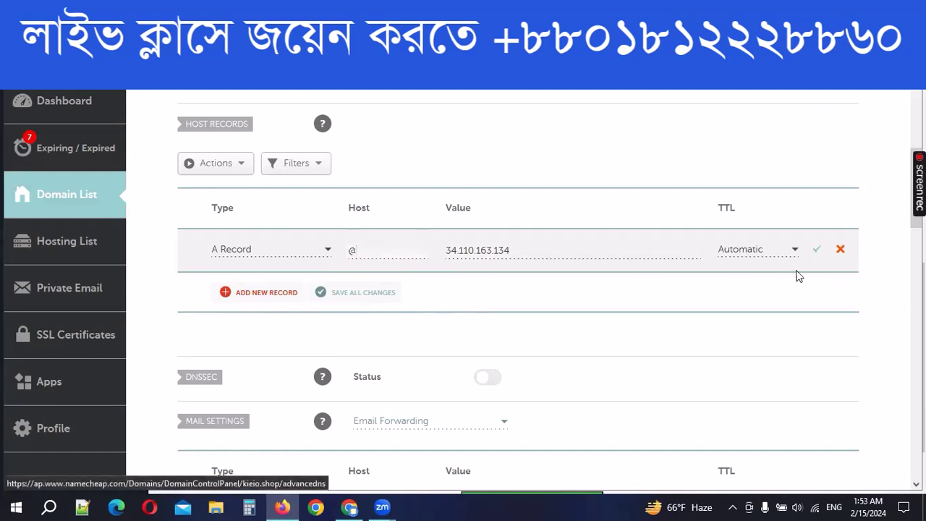
- Save the @ A record and add another A Record row
left_click(817, 249)
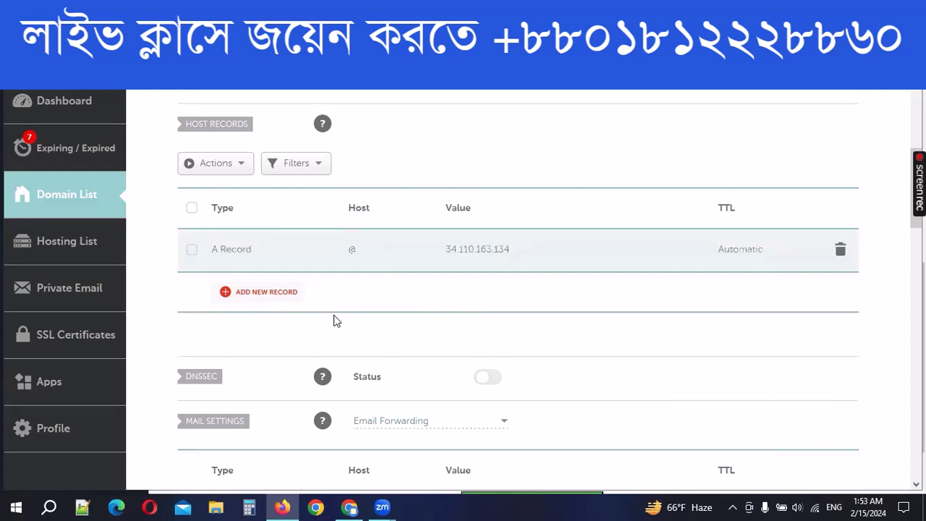
left_click(265, 293)
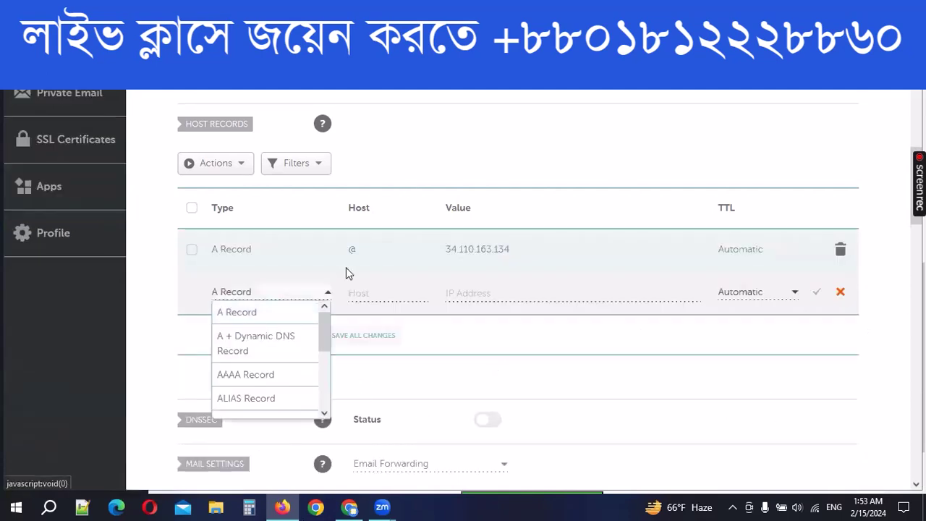
left_click(244, 313)
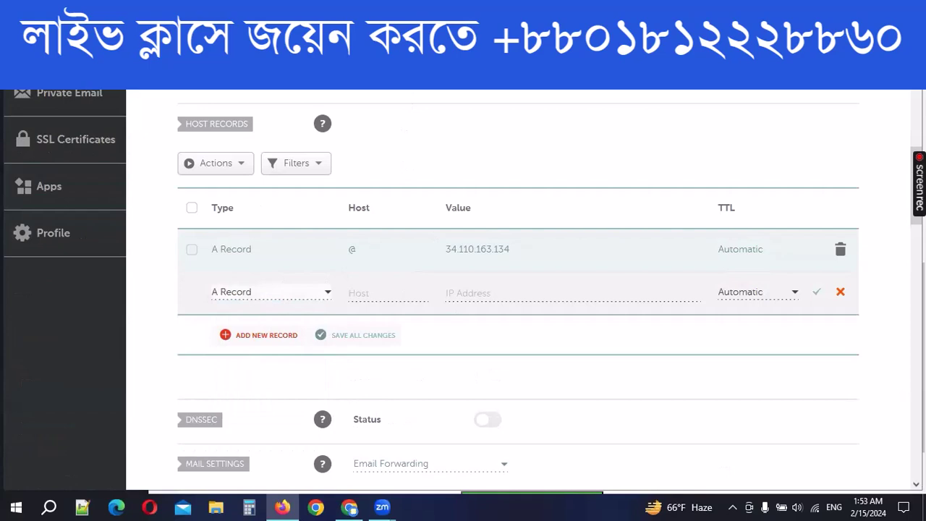
- Give the new A record host www and IP 34.110.163.134 from GearLaunch, then save it
left_click(350, 507)
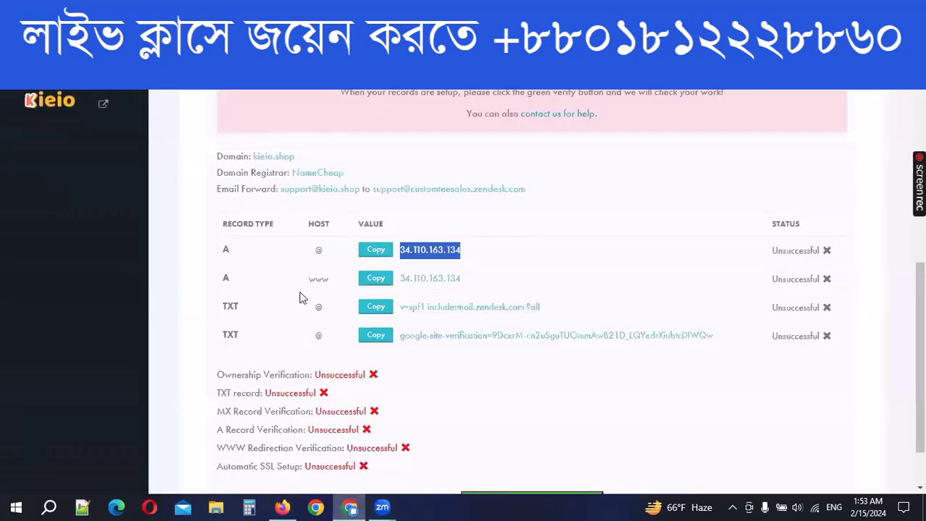
left_click_drag(310, 282, 334, 282)
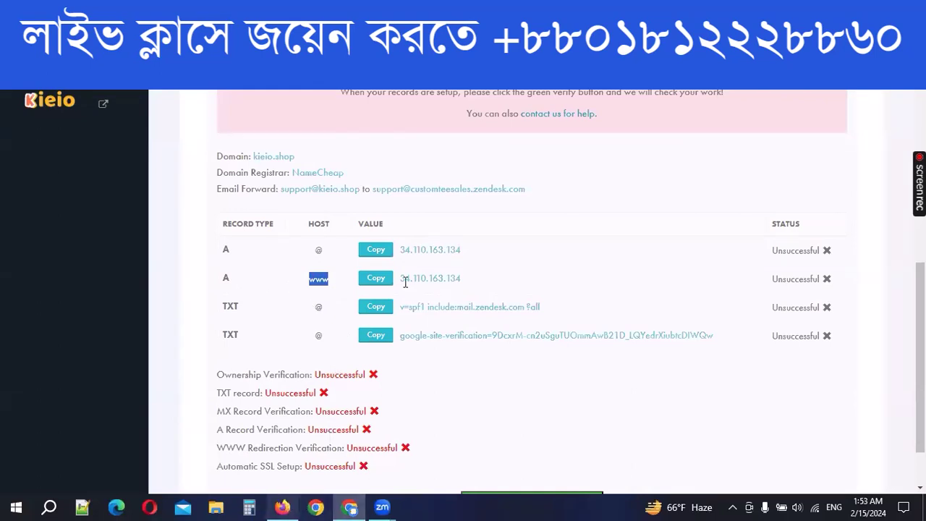
left_click_drag(467, 284, 399, 280)
key("ctrl+c")
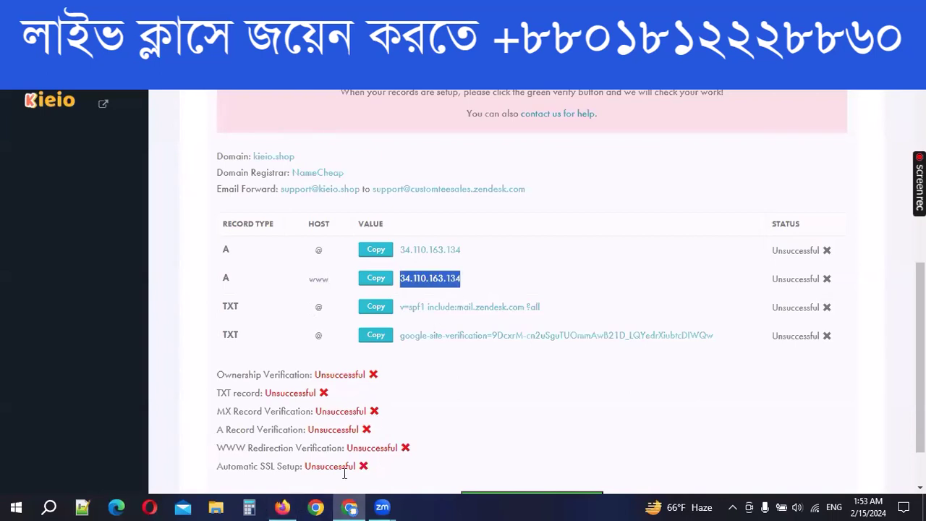
key("alt+Tab")
left_click(477, 299)
key("ctrl+v")
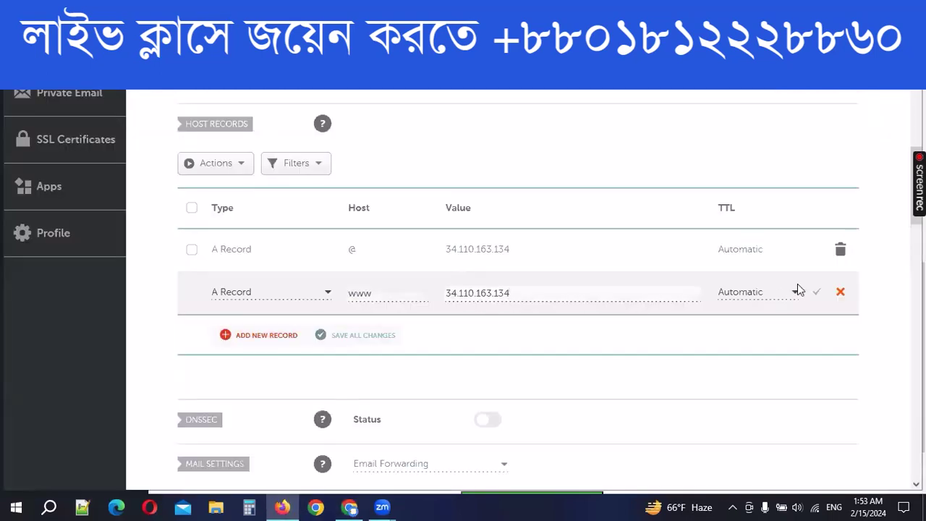
left_click(816, 292)
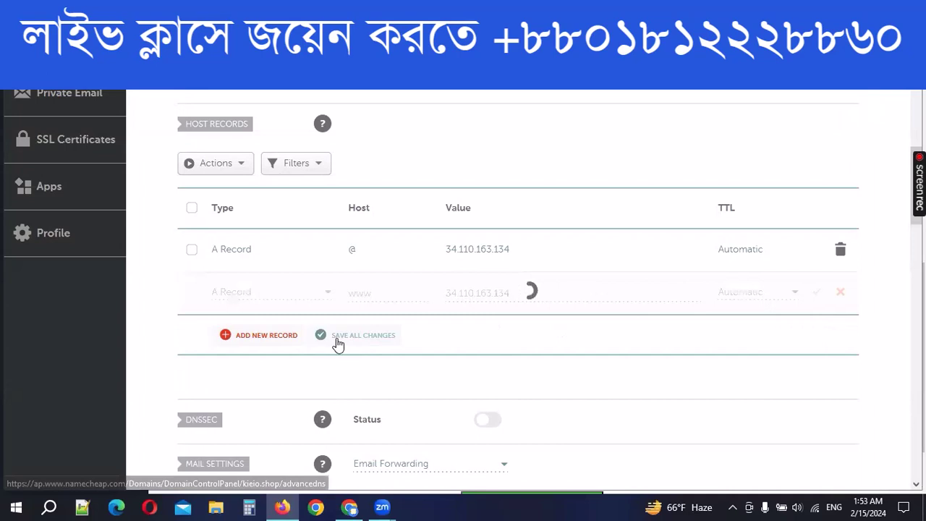
- Add and save a TXT record at host @ with value v=spf1 include:mail.zendesk.com ?all
left_click(257, 336)
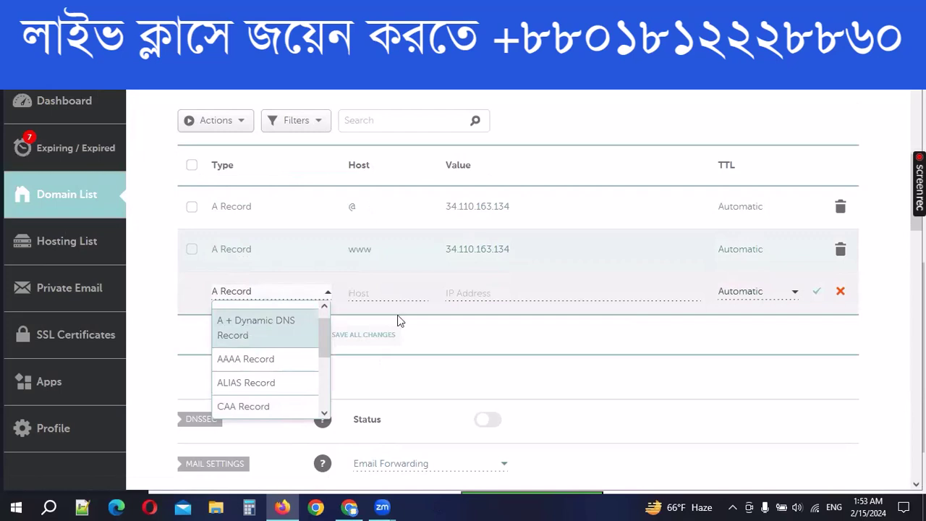
key("alt+Tab")
left_click_drag(401, 311, 543, 315)
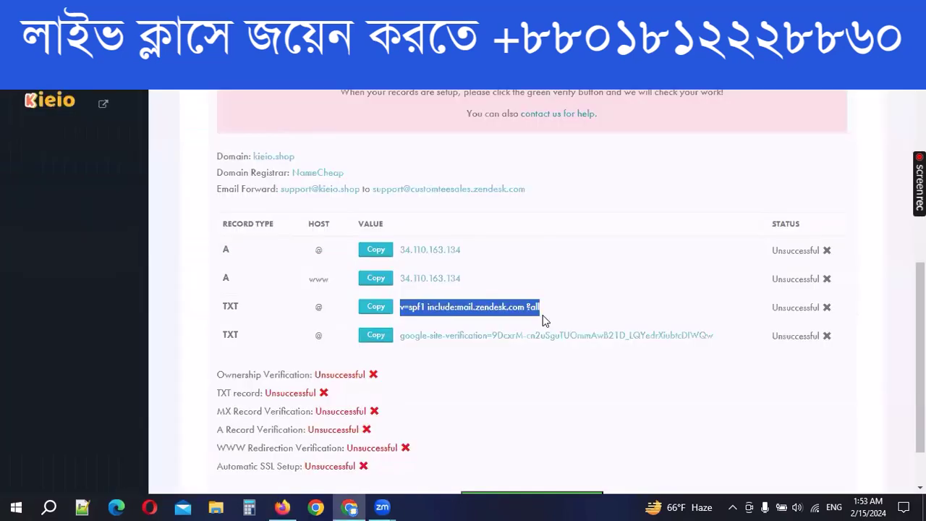
left_click(284, 507)
scroll(287, 362, "down", 3)
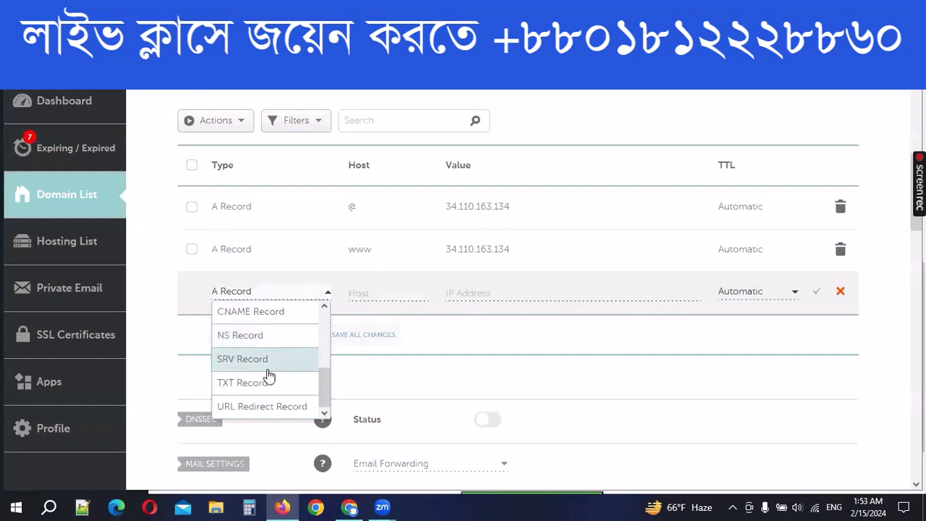
left_click(263, 382)
left_click(369, 294)
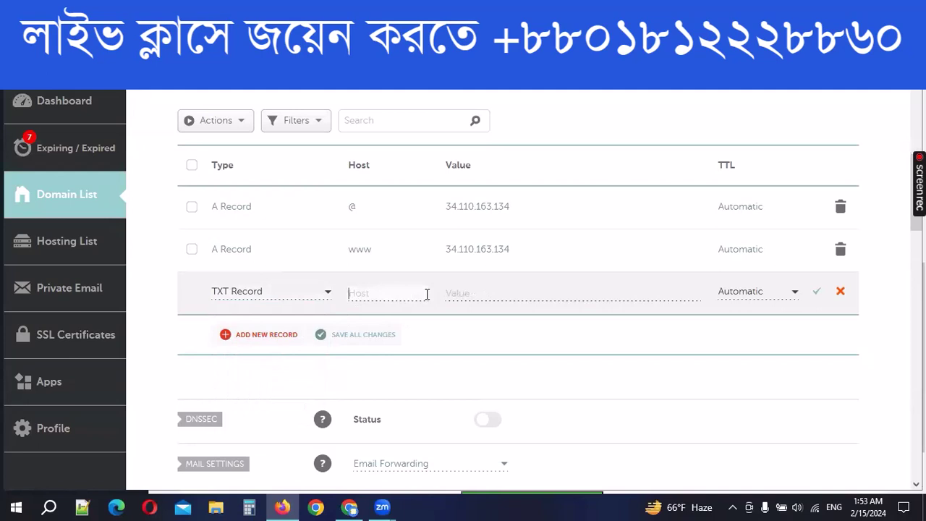
type("@")
left_click(483, 293)
type("v=spf1 include:mail.zendesk.com ?all")
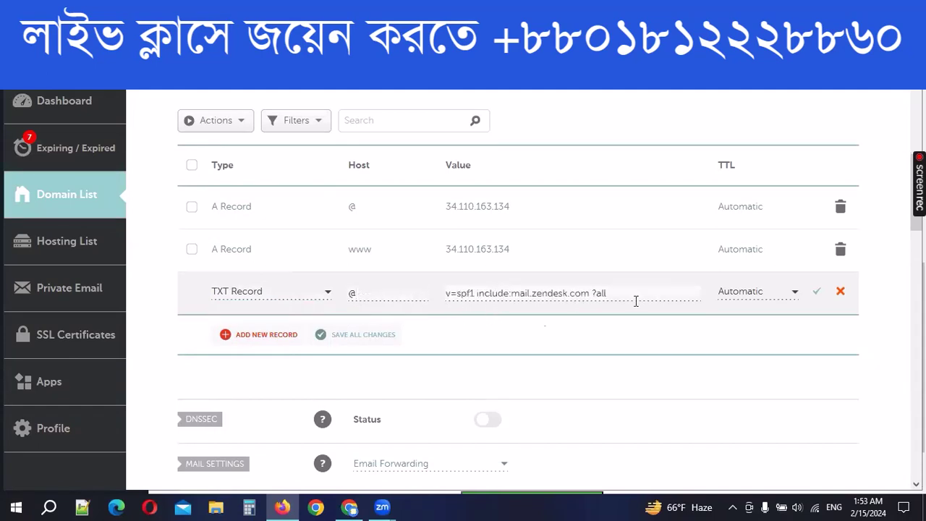
left_click(817, 293)
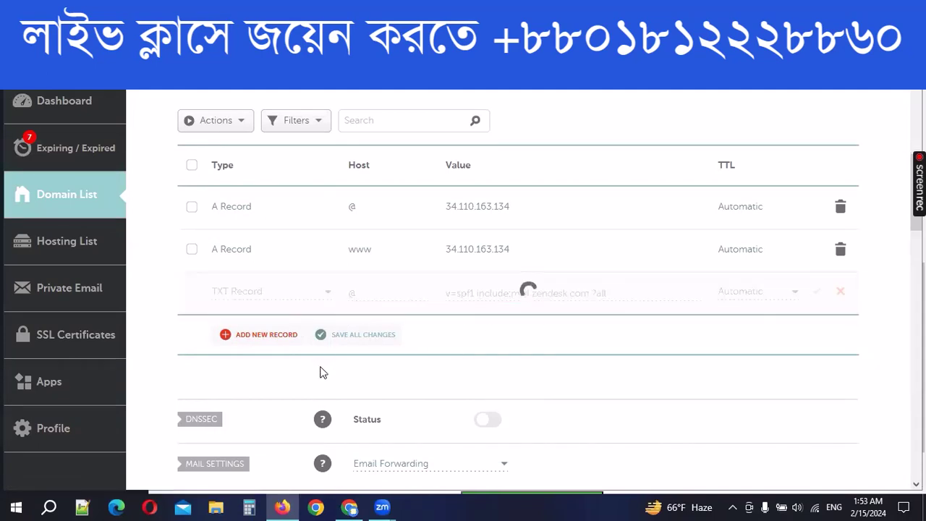
- Add a new TXT Record row with host @
left_click(275, 338)
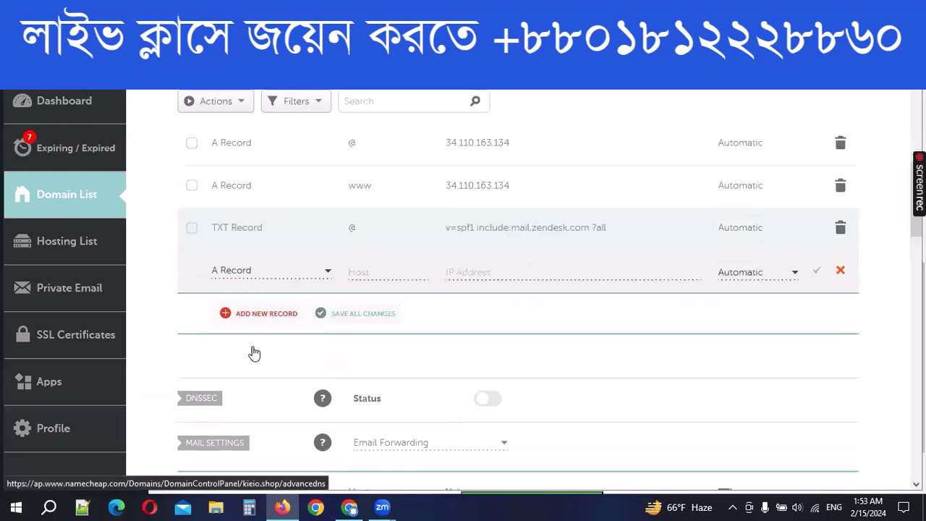
left_click(246, 268)
scroll(261, 347, "down", 2)
left_click(257, 369)
scroll(255, 325, "down", 5)
scroll(254, 330, "up", 3)
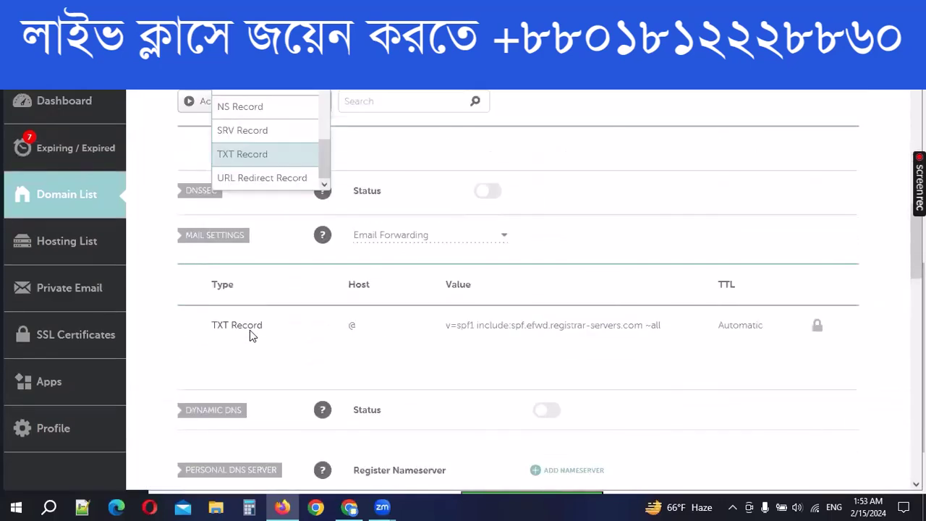
left_click(244, 222)
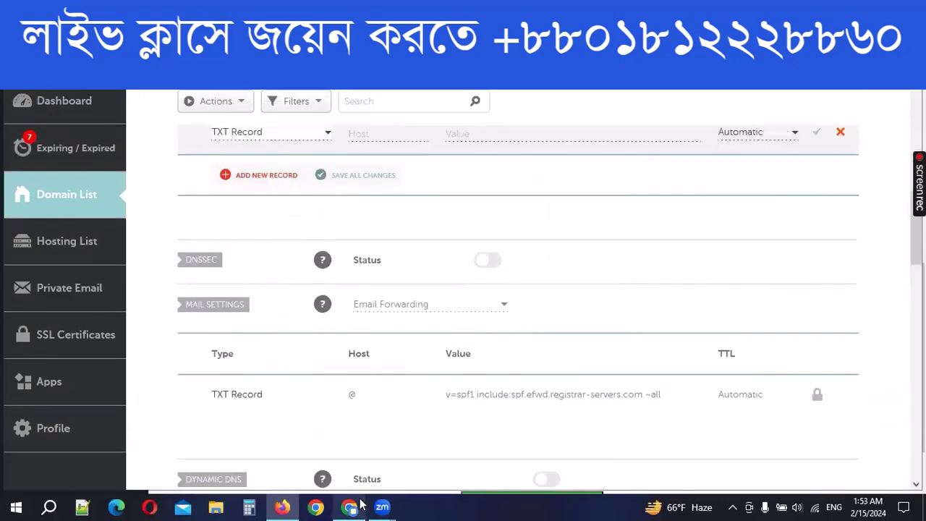
scroll(384, 350, "up", 3)
left_click(372, 363)
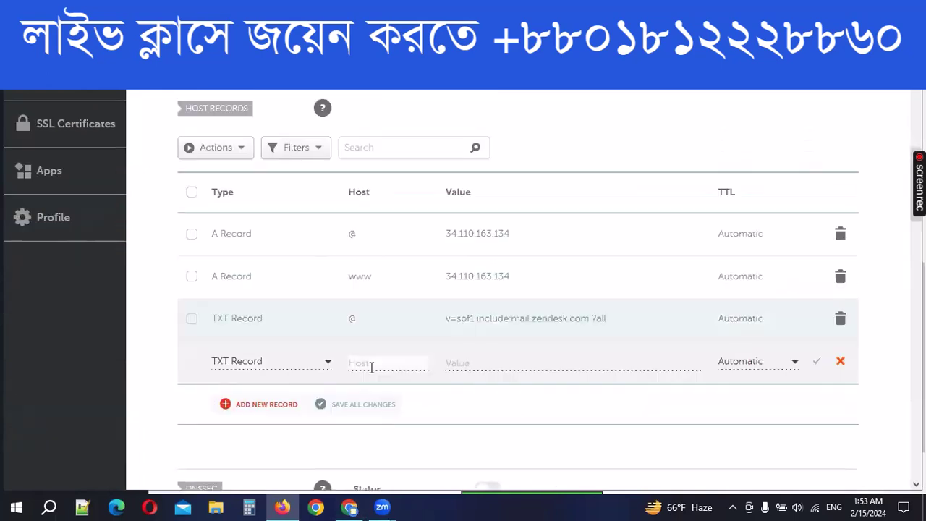
type("@")
- Paste GearLaunch's google-site-verification string into the TXT record's value
left_click(505, 370)
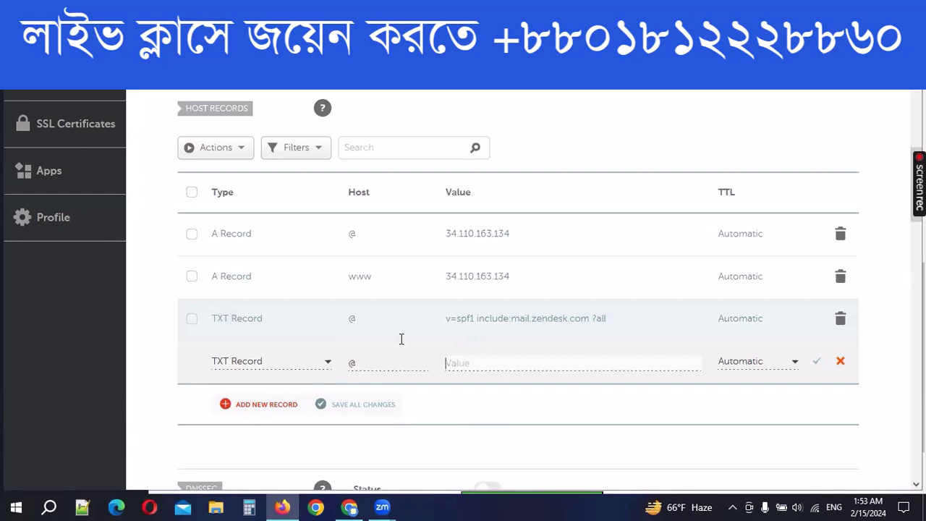
key("alt+Tab")
left_click_drag(400, 335, 713, 346)
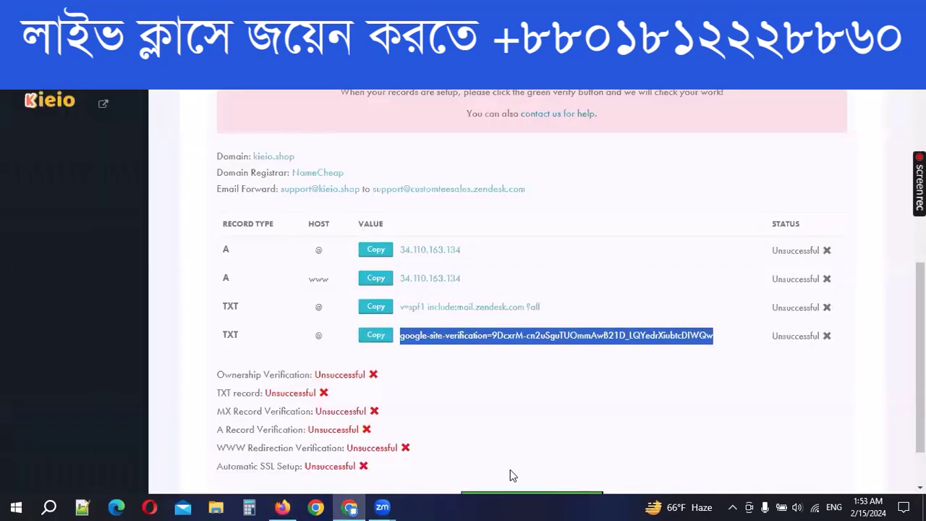
key("alt+Tab")
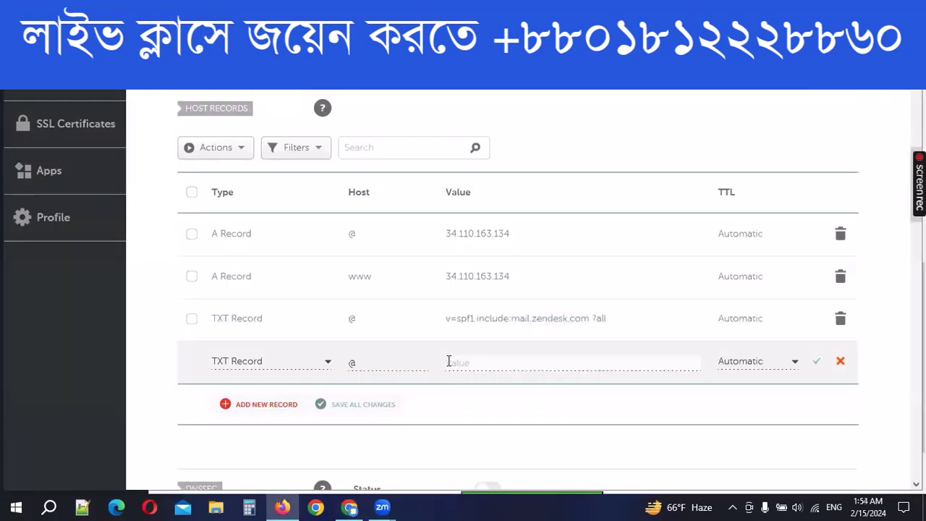
key("ctrl+v")
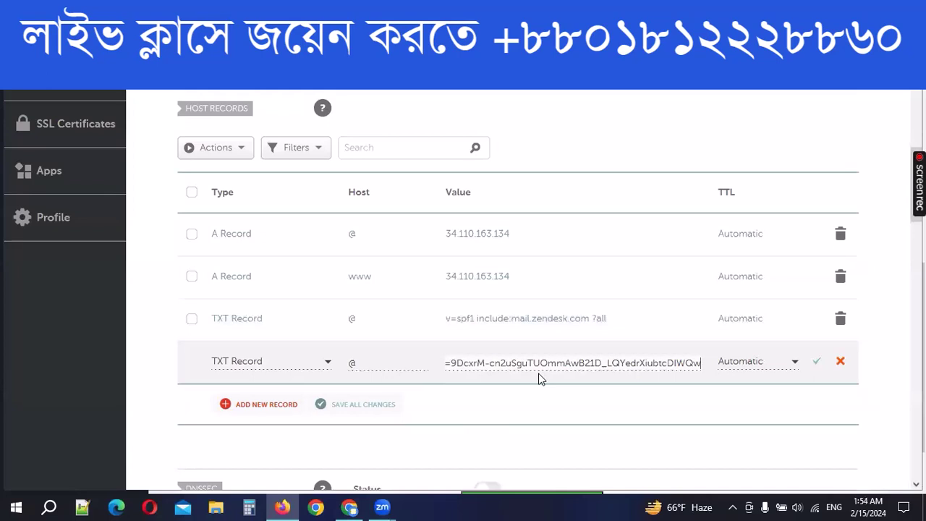
scroll(592, 357, "down", 3)
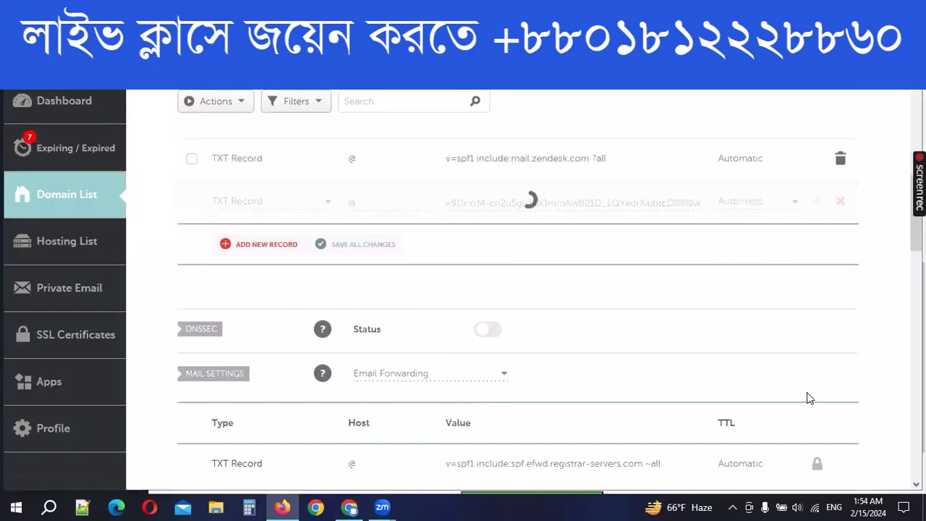
scroll(366, 311, "up", 3)
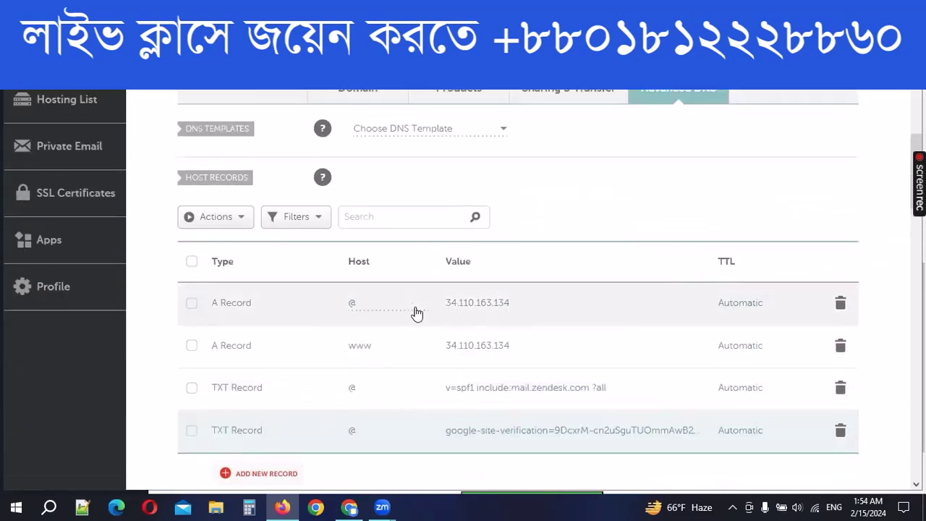
scroll(434, 338, "down", 5)
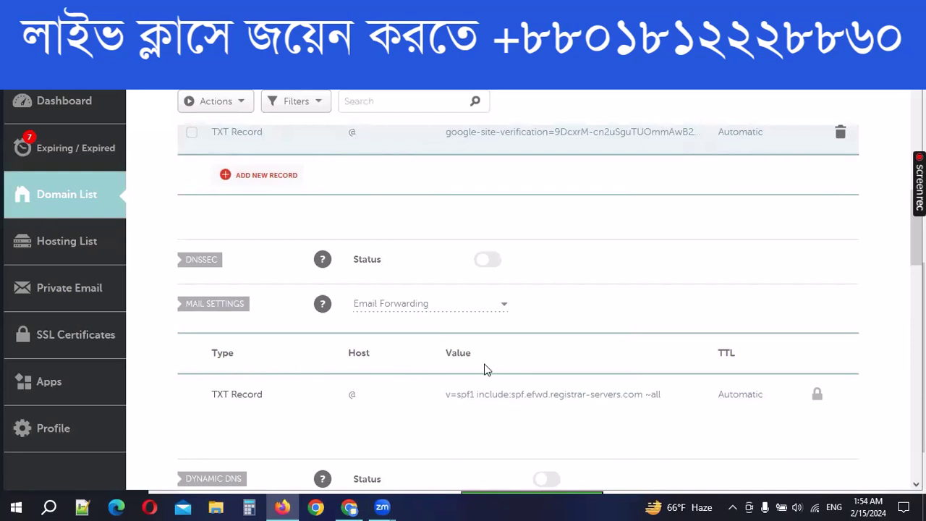
- Back in GearLaunch, rerun Verify DNS records repeatedly until all four records read Verified
key("alt+Tab")
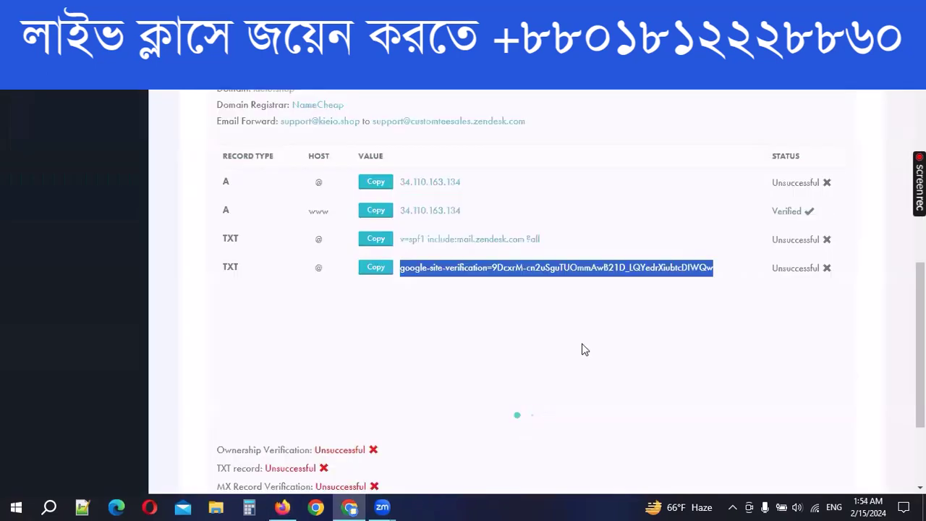
left_click(808, 224)
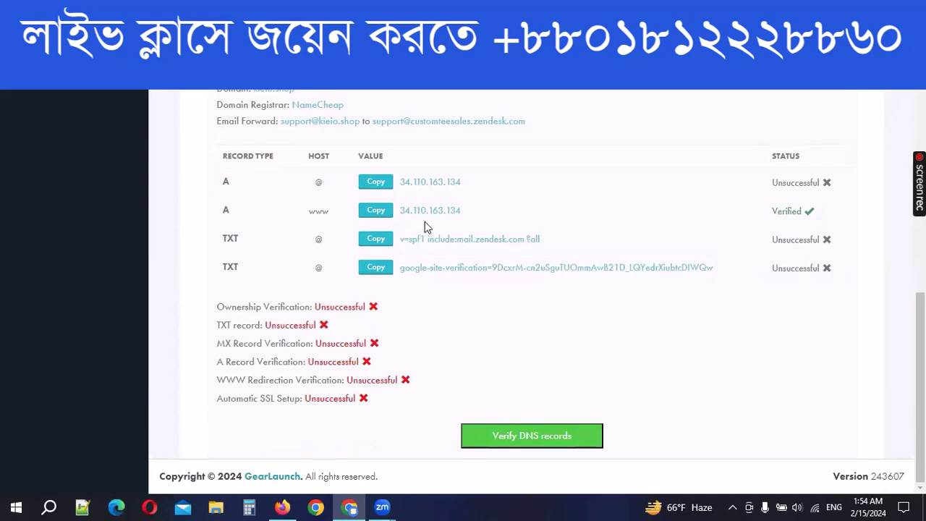
left_click(538, 438)
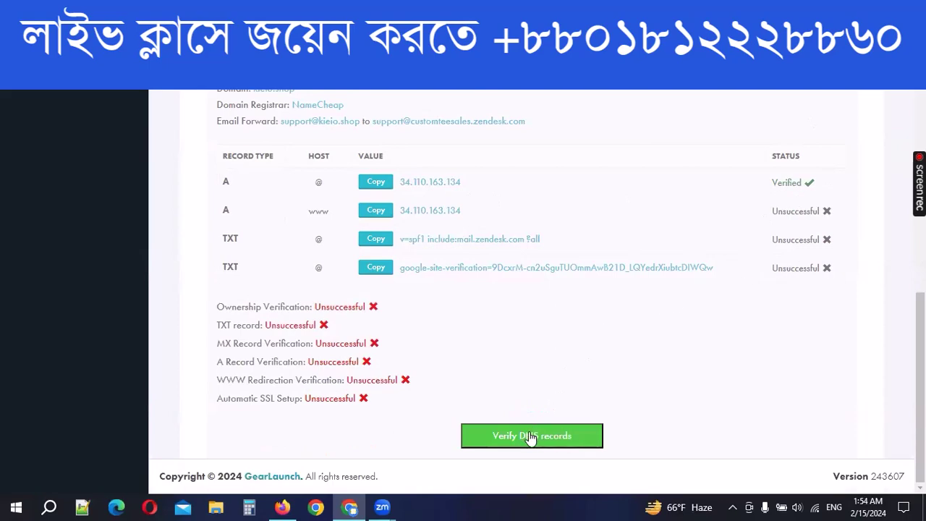
left_click(531, 437)
left_click(543, 435)
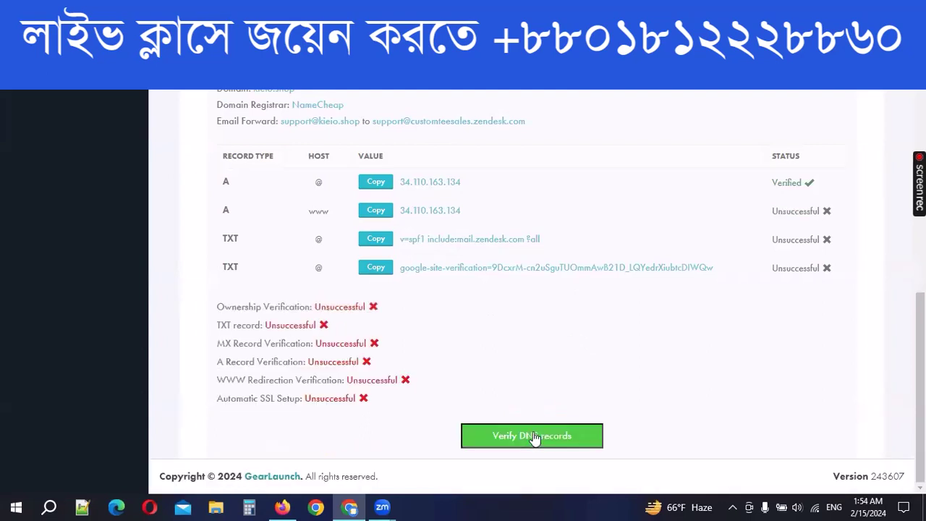
left_click(534, 437)
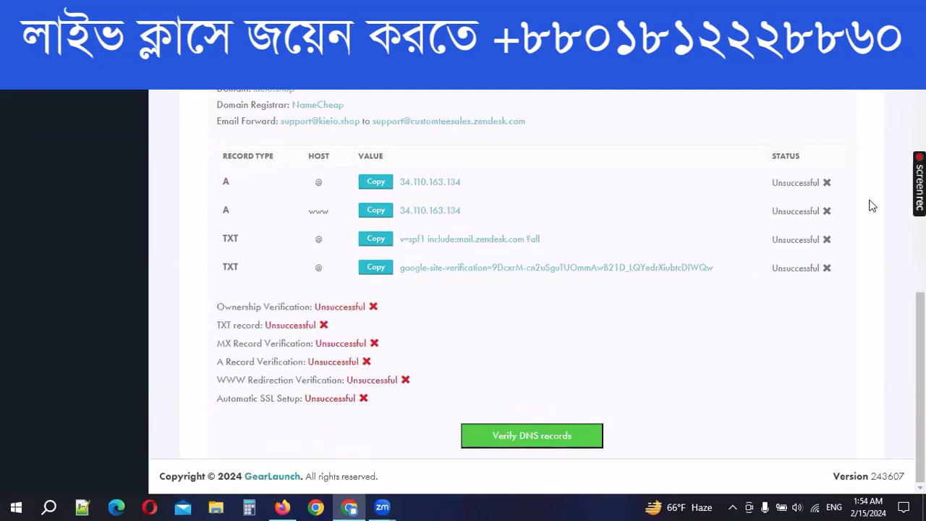
left_click(557, 434)
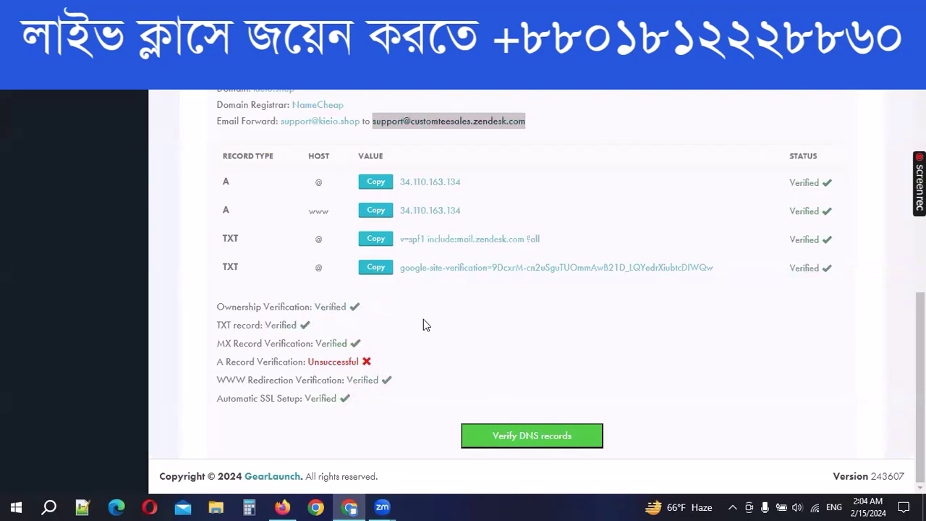
- Run Verify DNS records twice more on the kieio.shop DNS page
scroll(424, 320, "up", 2)
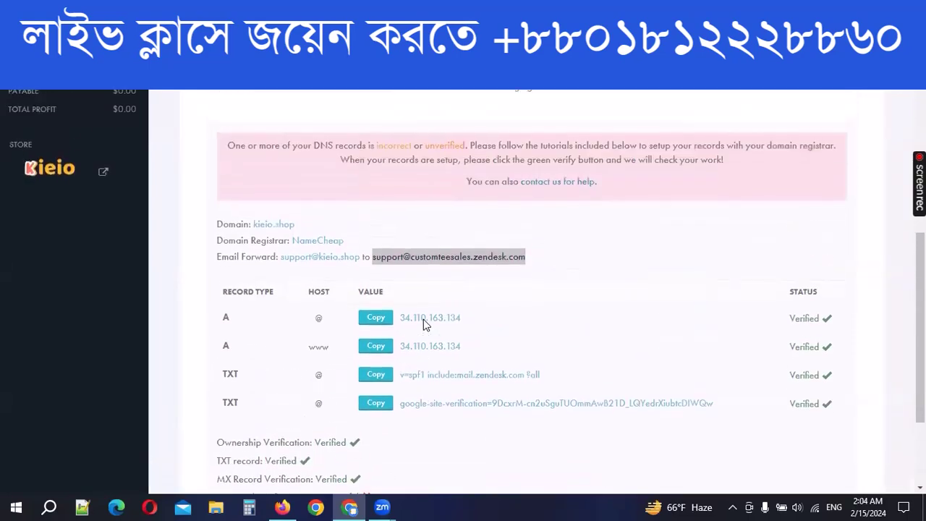
scroll(473, 350, "down", 3)
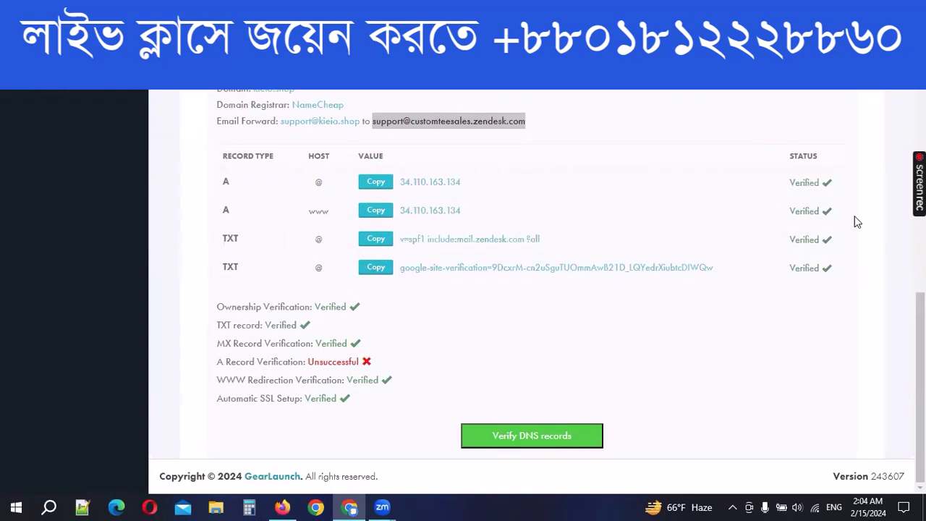
scroll(796, 304, "up", 3)
scroll(797, 304, "up", 5)
scroll(426, 407, "down", 3)
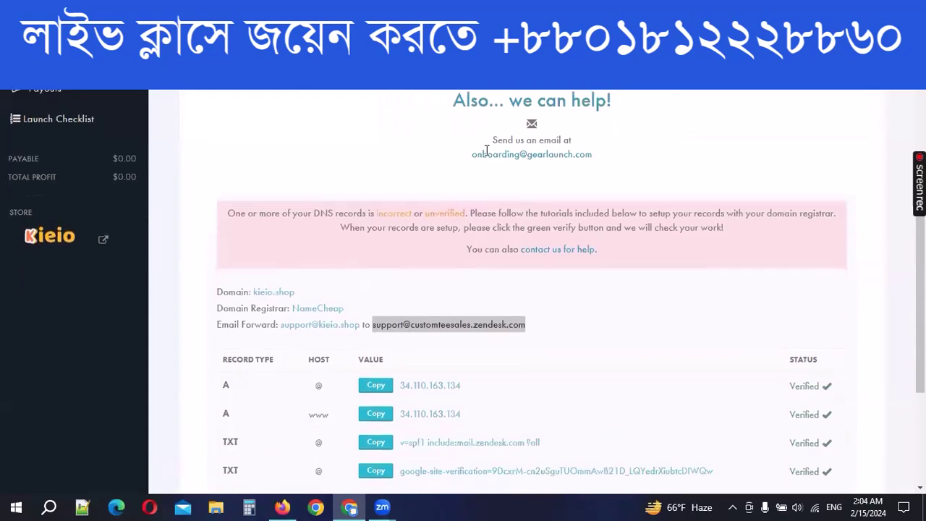
scroll(425, 406, "down", 6)
left_click(516, 437)
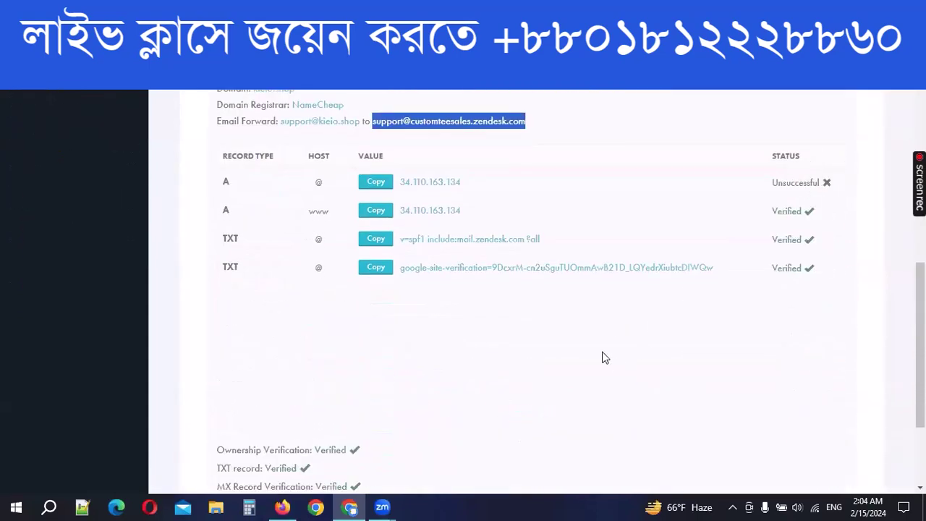
scroll(373, 335, "down", 3)
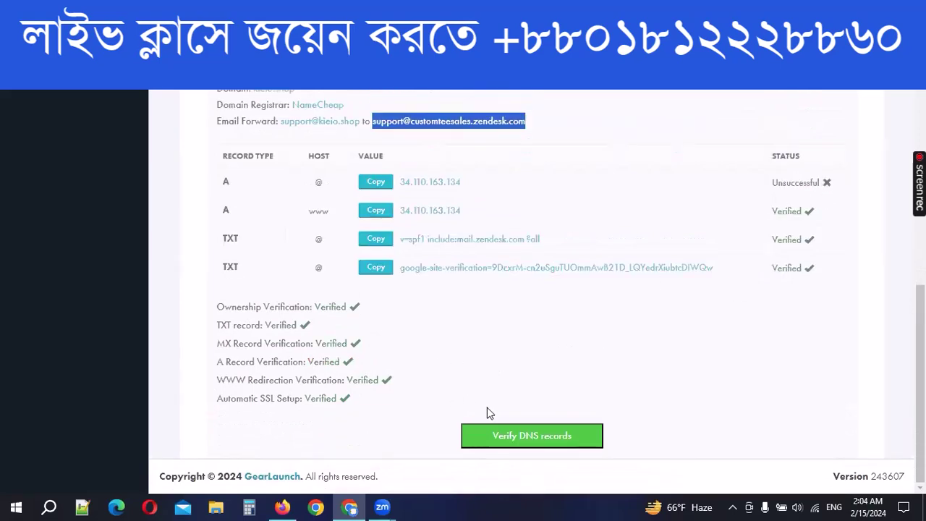
left_click(791, 206)
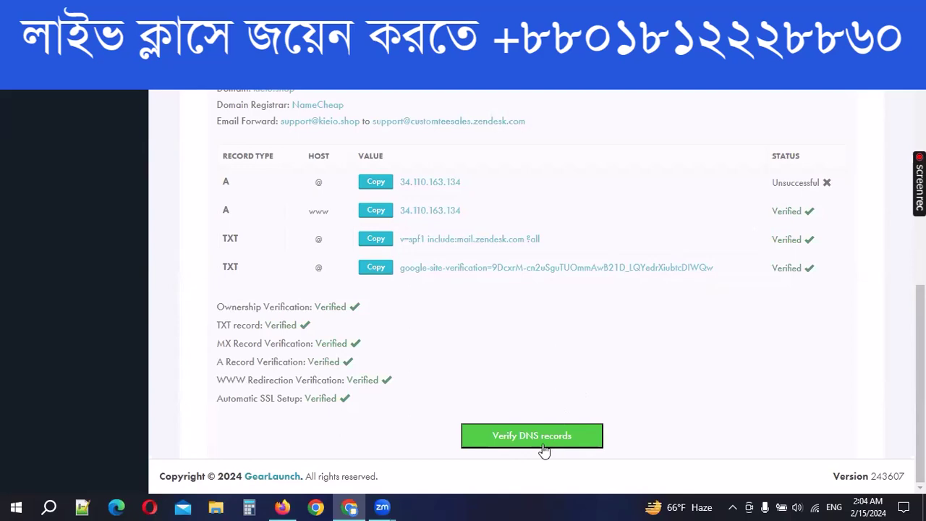
left_click(507, 435)
- Confirm the 'Your settings are correct and verified!' banner and select the domain name kieio.shop
scroll(323, 385, "up", 5)
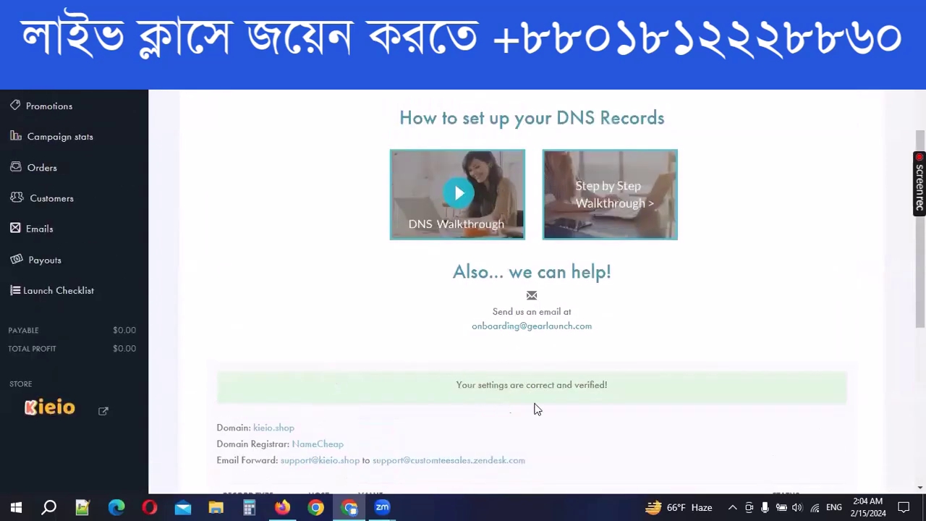
left_click_drag(451, 390, 608, 388)
left_click(571, 393)
scroll(571, 389, "down", 3)
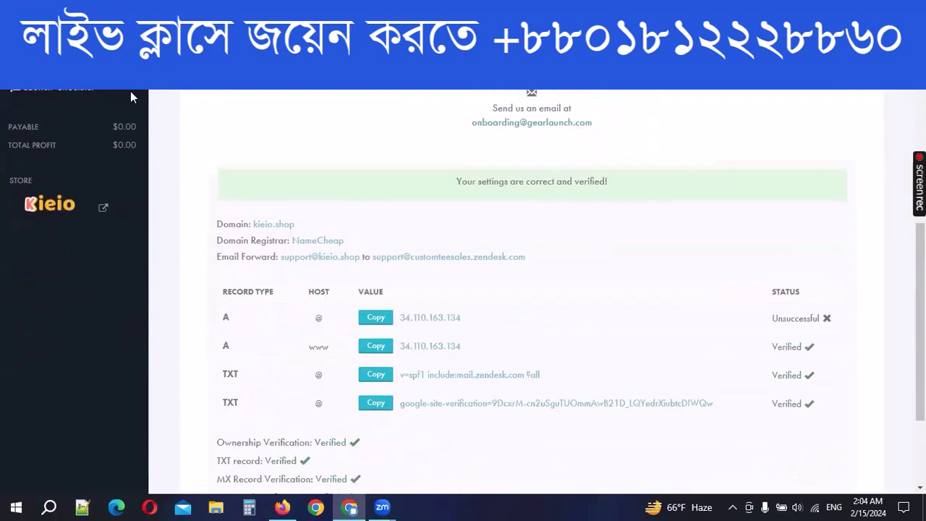
left_click_drag(255, 224, 295, 223)
- Copy the kieio.shop domain and load it in a new Chrome tab
right_click(292, 224)
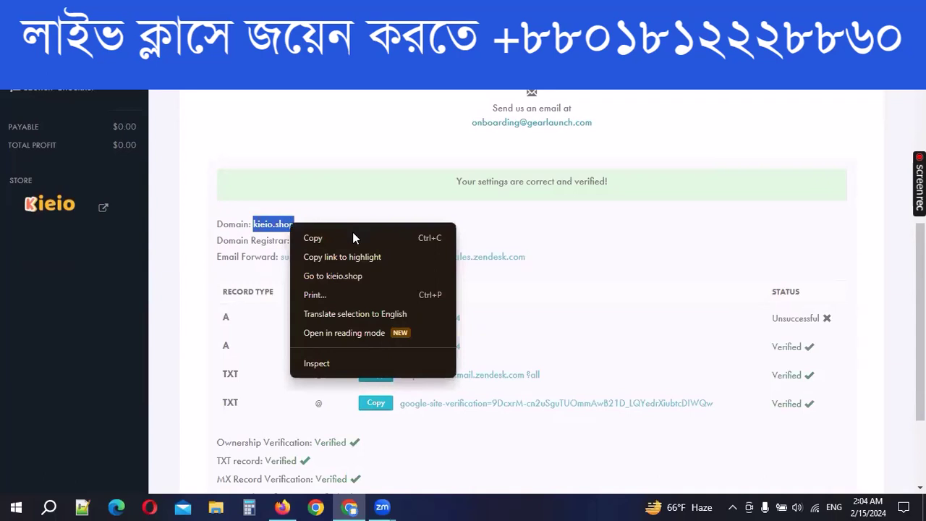
left_click(348, 238)
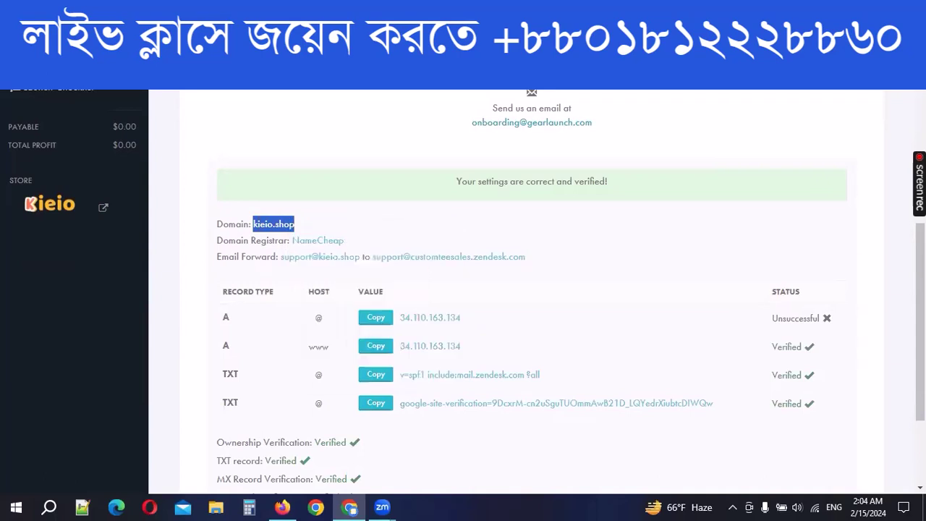
key("ctrl+t")
right_click(225, 80)
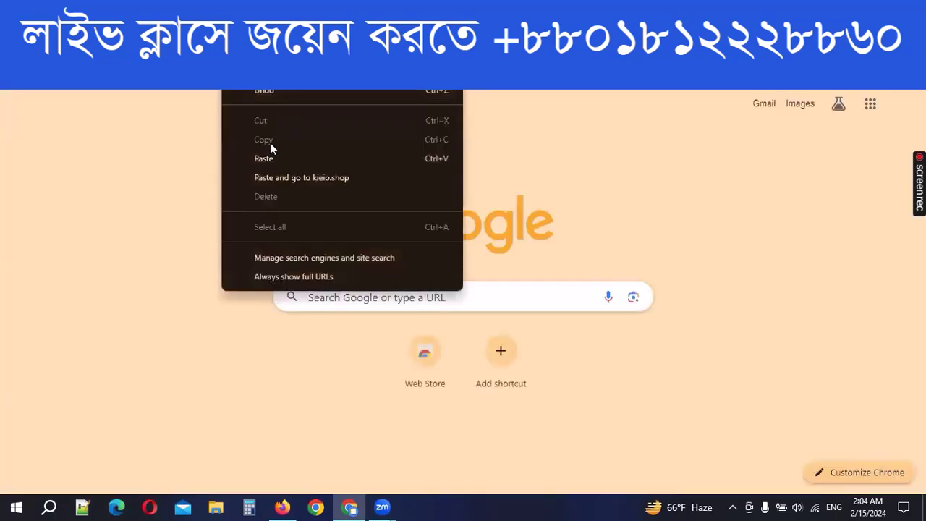
left_click(272, 158)
key("Return")
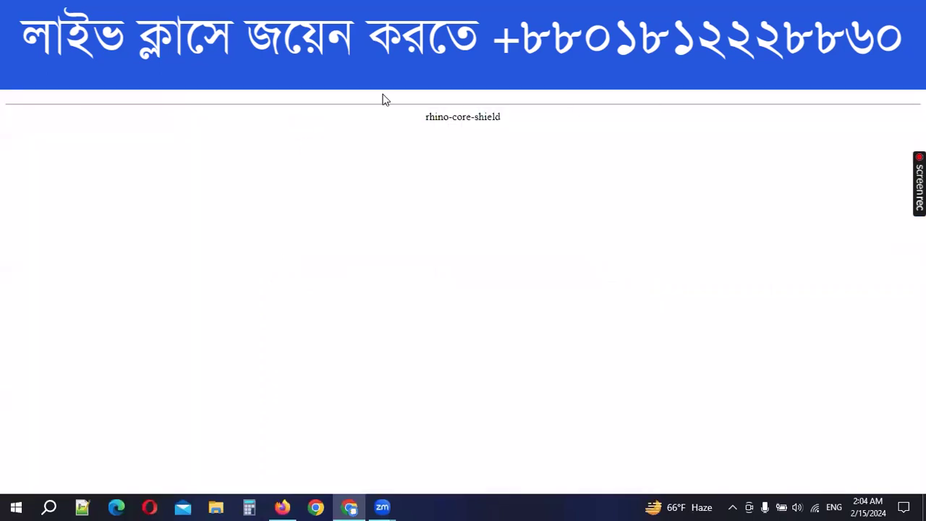
- Check the site information for the blank rhino-core-shield page, then return to the DNS records
left_click(91, 72)
left_click(572, 228)
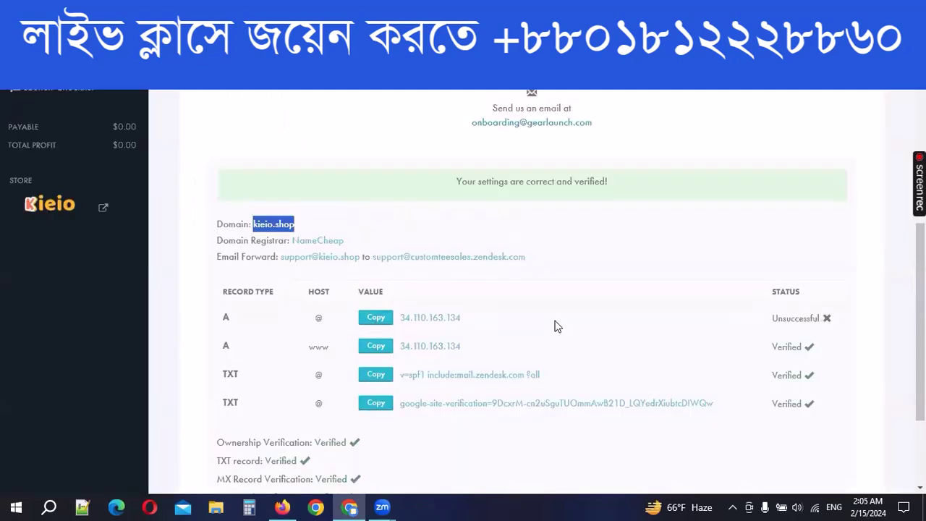
scroll(513, 325, "down", 2)
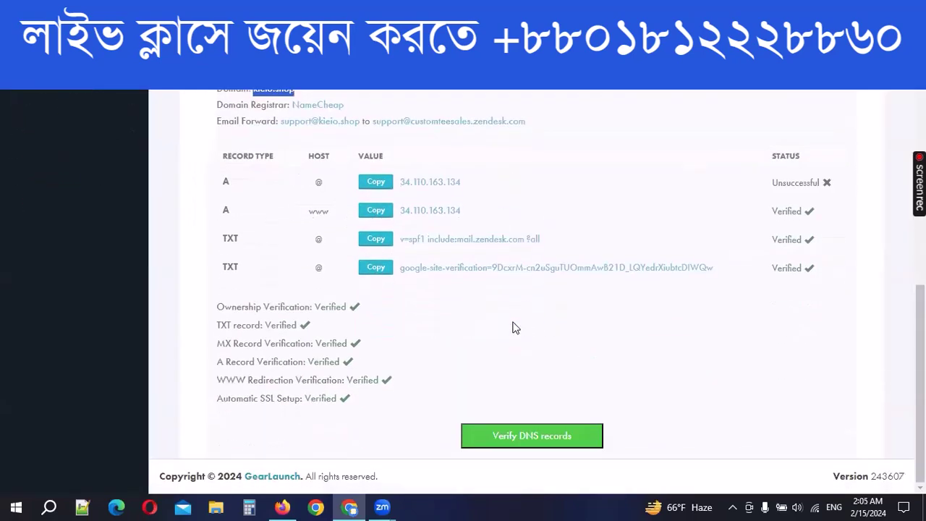
- Re-run the DNS record verification twice and review the record statuses
left_click(531, 439)
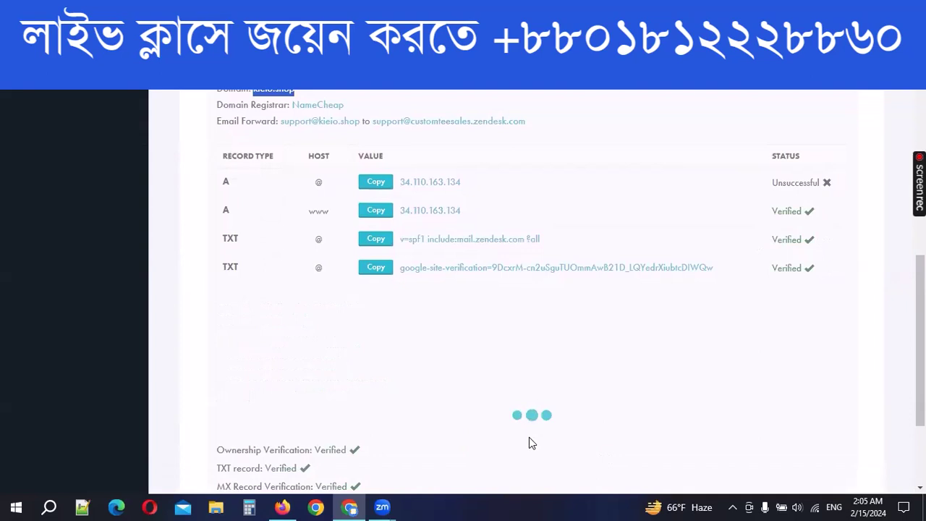
scroll(529, 439, "down", 2)
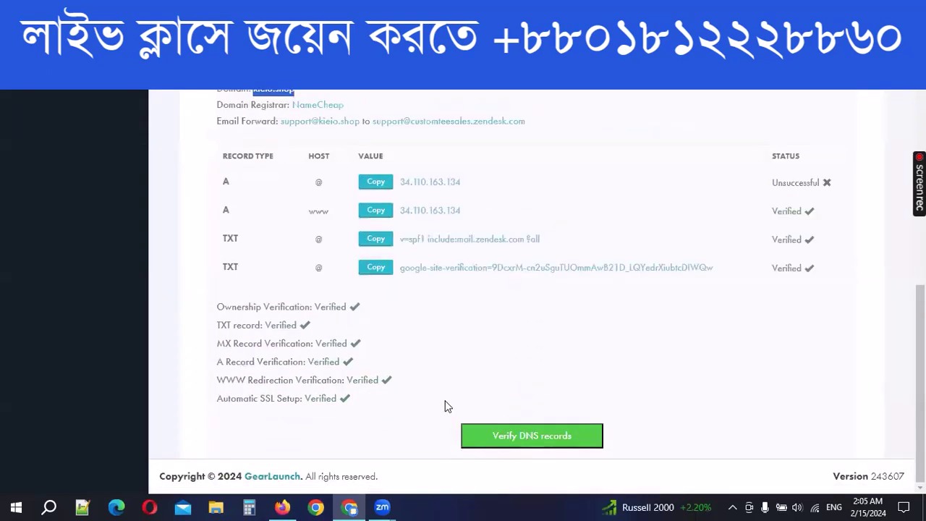
left_click(824, 184)
left_click(539, 440)
scroll(541, 407, "down", 2)
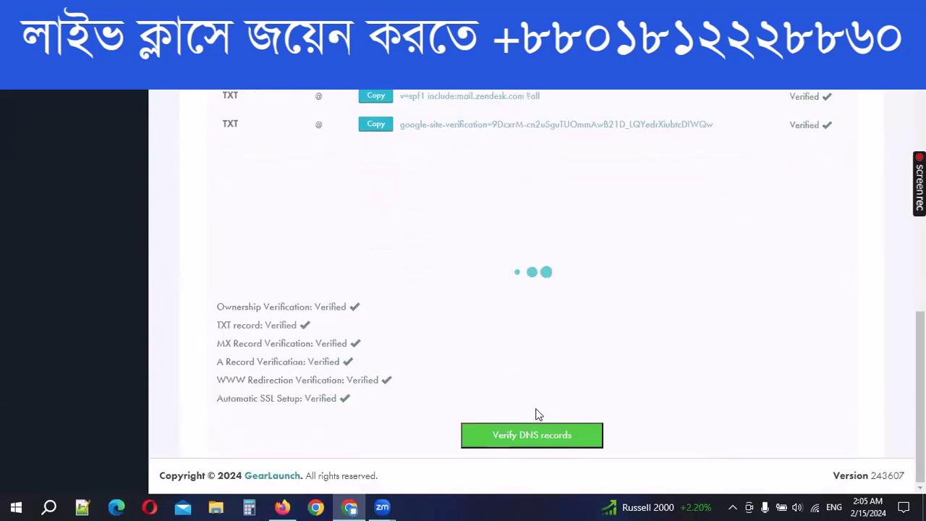
scroll(540, 414, "up", 4)
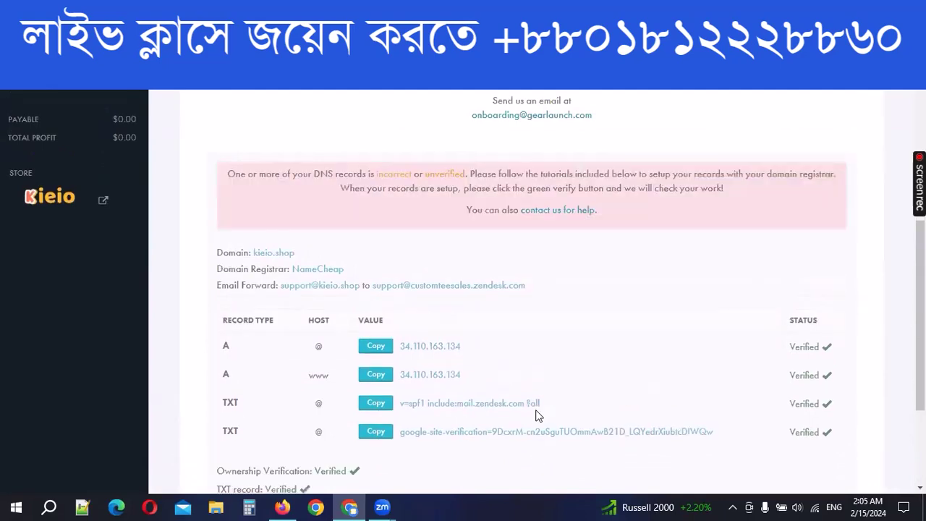
scroll(616, 389, "down", 2)
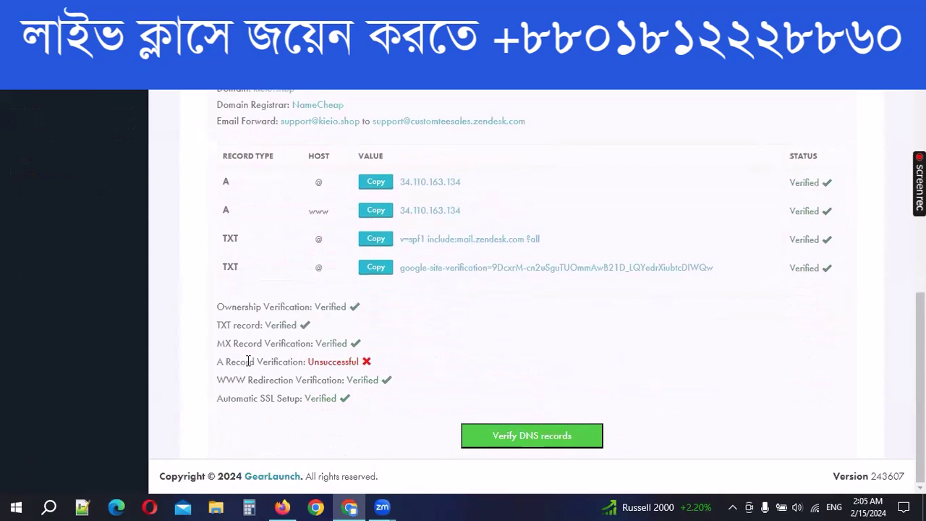
- Inspect the unsuccessful A Record Verification result, then scroll back to the top of DNS Settings
left_click_drag(231, 362, 396, 369)
left_click(504, 373)
scroll(583, 365, "up", 4)
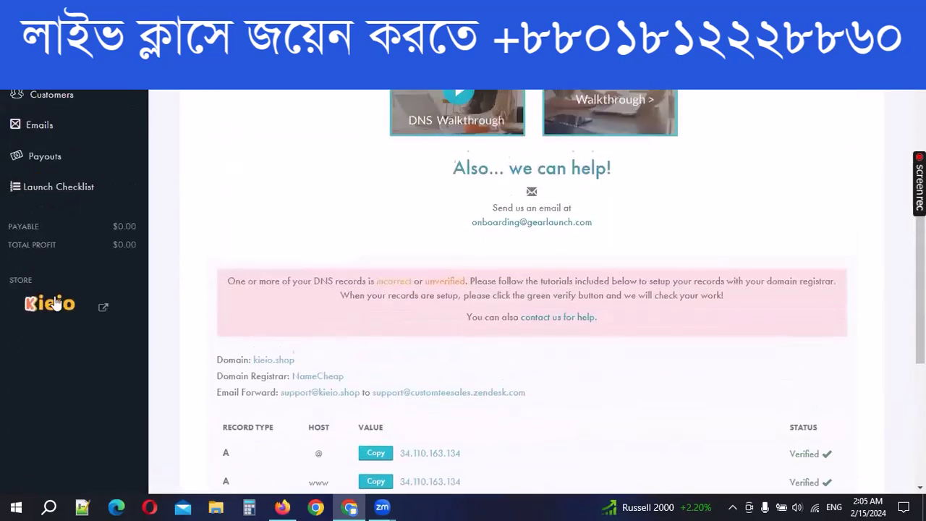
scroll(289, 295, "up", 2)
scroll(314, 336, "up", 2)
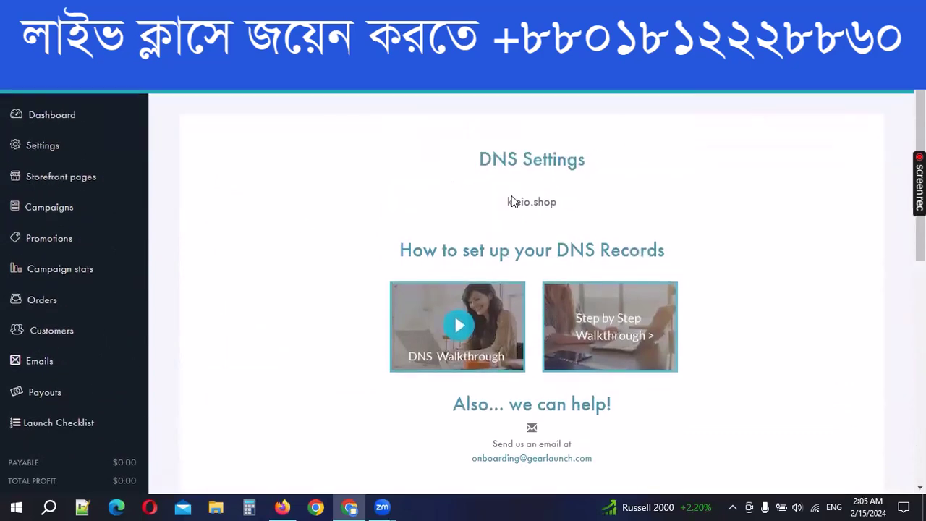
- Go to the store dashboard and reopen the DNS settings page
left_click(70, 118)
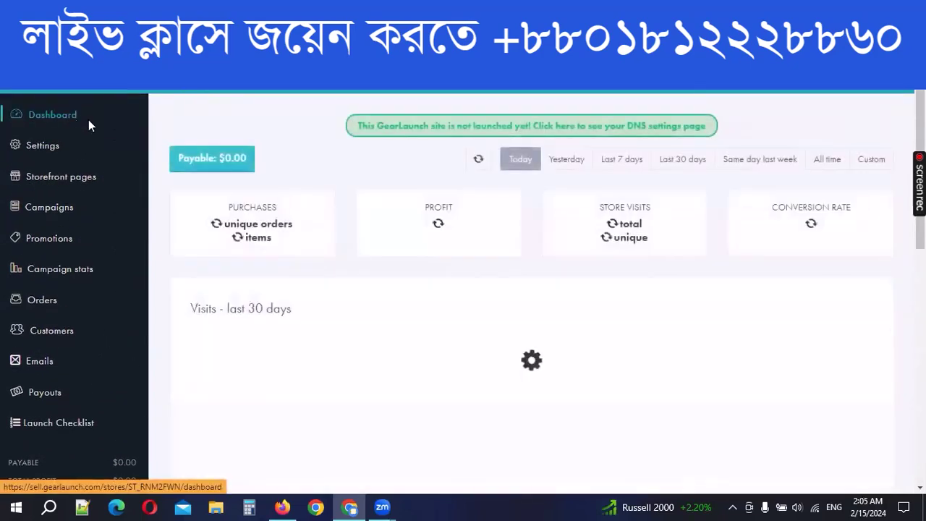
scroll(598, 296, "down", 3)
scroll(605, 291, "up", 2)
scroll(604, 291, "up", 1)
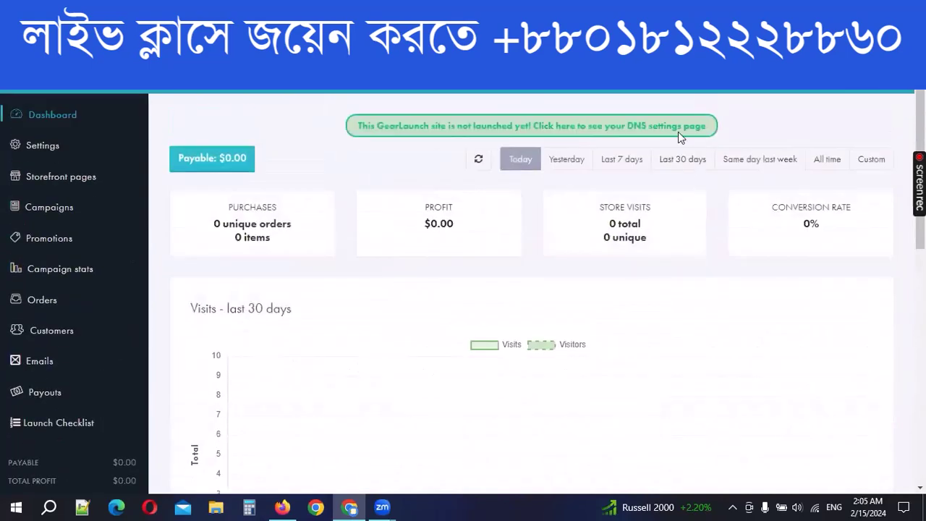
left_click(677, 131)
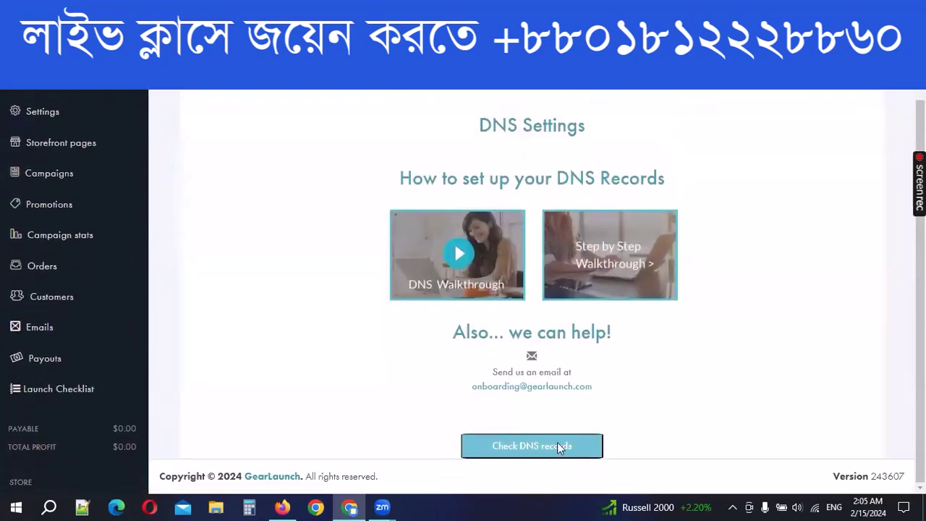
scroll(568, 445, "down", 1)
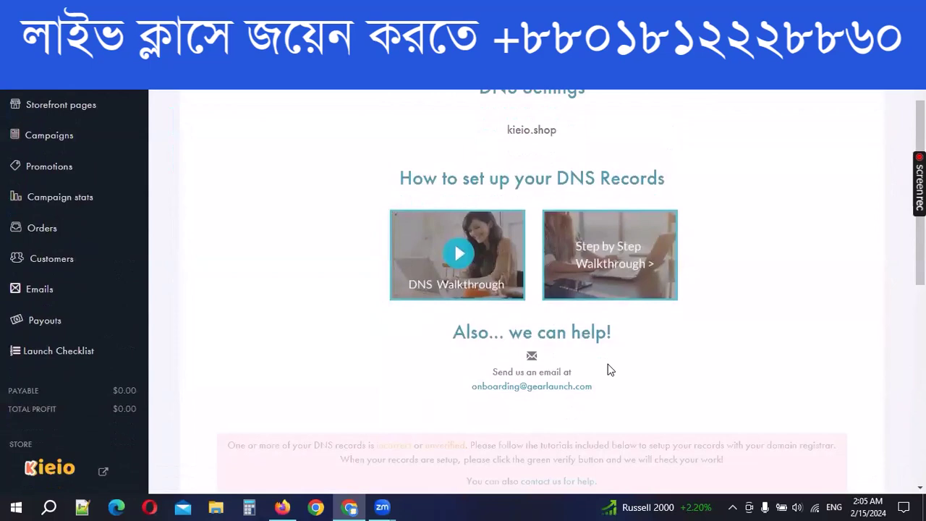
scroll(623, 362, "down", 10)
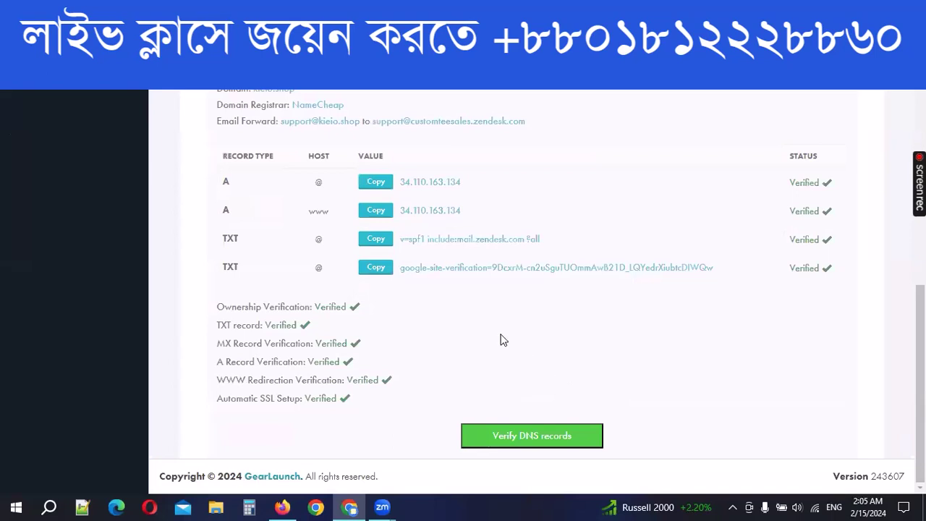
- Run the Verify DNS records check twice and review the new kieio.shop results
left_click(544, 435)
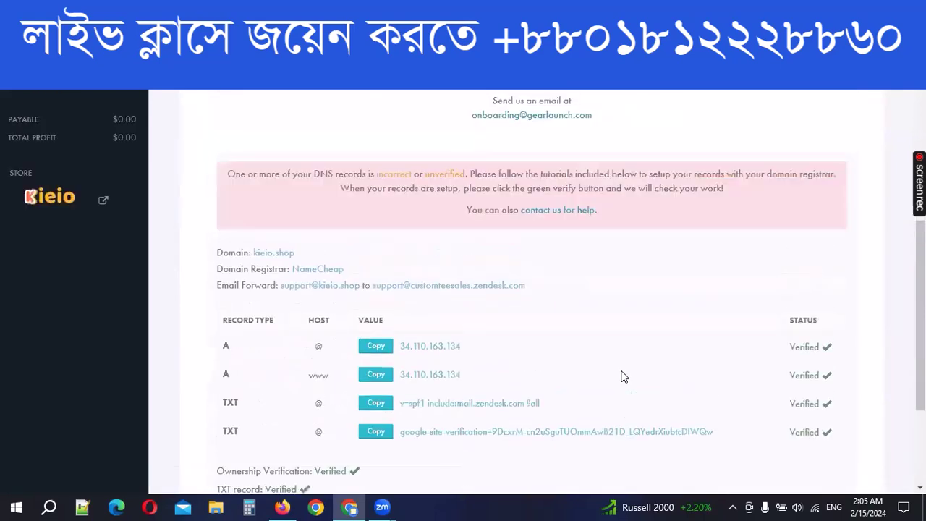
scroll(652, 379, "down", 3)
left_click(554, 431)
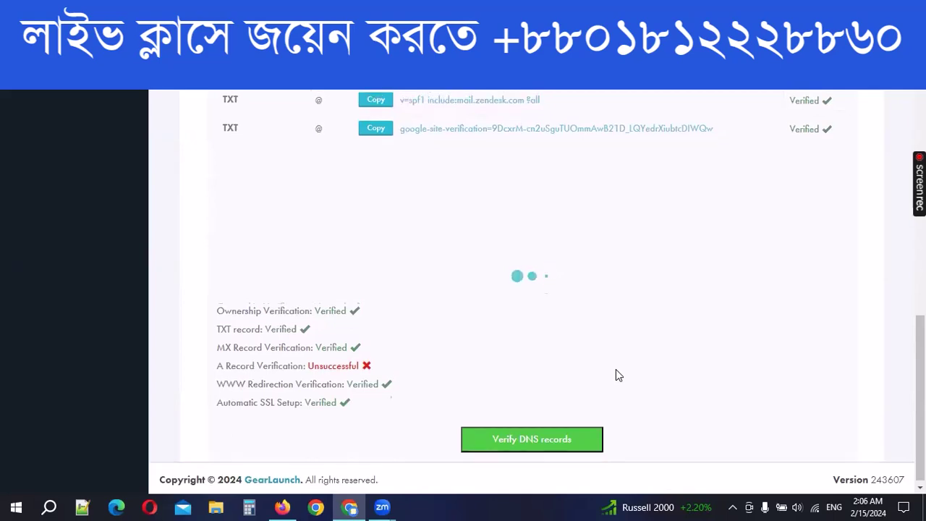
scroll(561, 326, "down", 3)
scroll(561, 326, "up", 3)
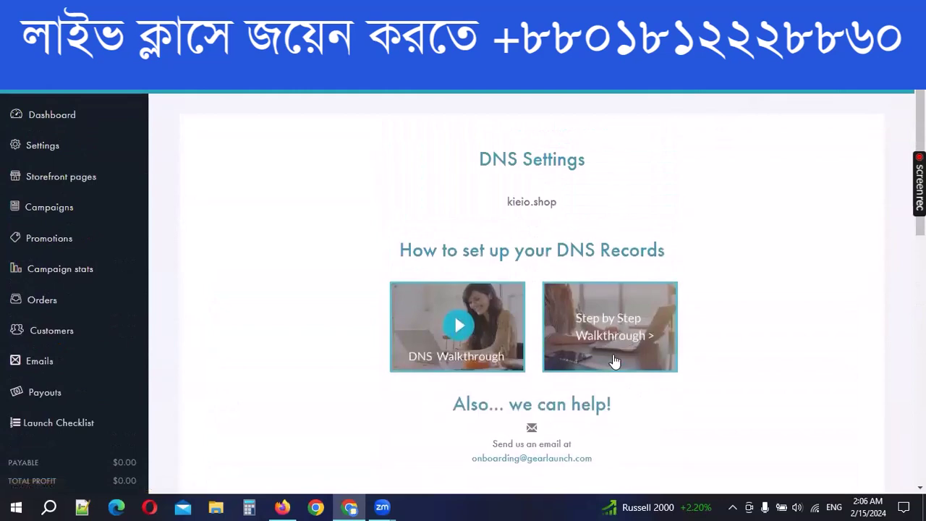
scroll(569, 422, "down", 3)
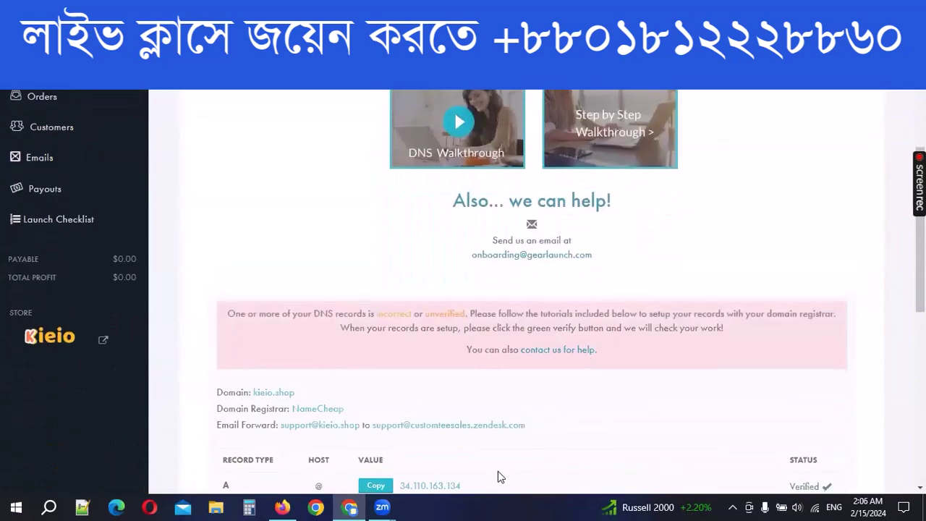
scroll(622, 364, "down", 3)
scroll(398, 330, "down", 3)
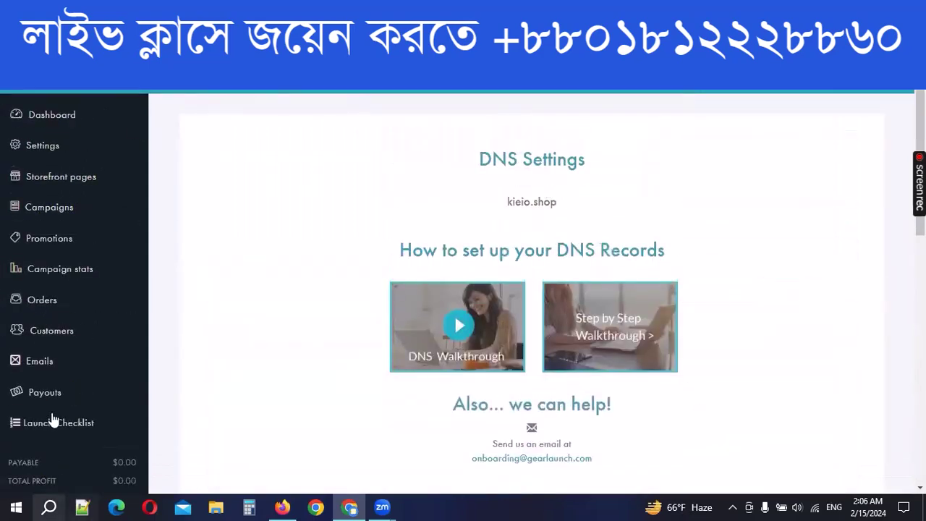
scroll(52, 416, "down", 3)
- Open the live kieio.shop storefront, proceeding past Chrome's certificate warning via Advanced
left_click(103, 340)
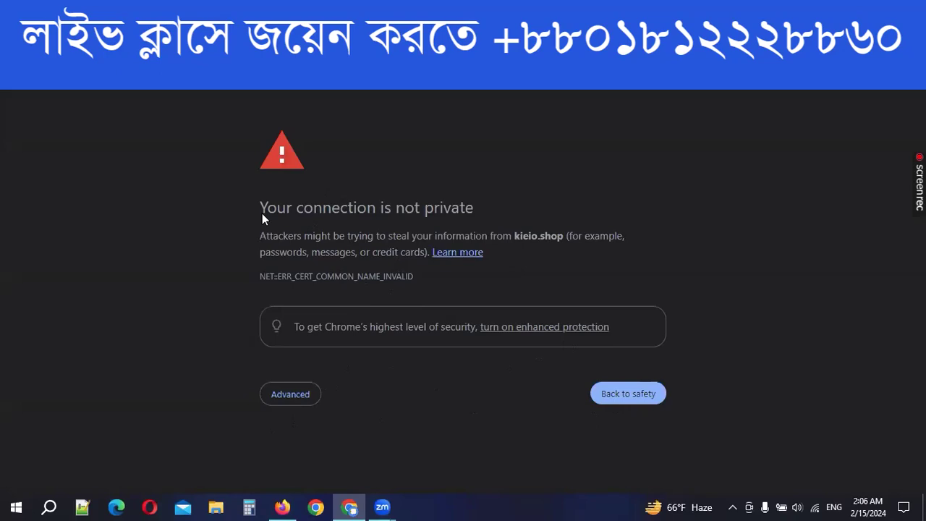
left_click(296, 398)
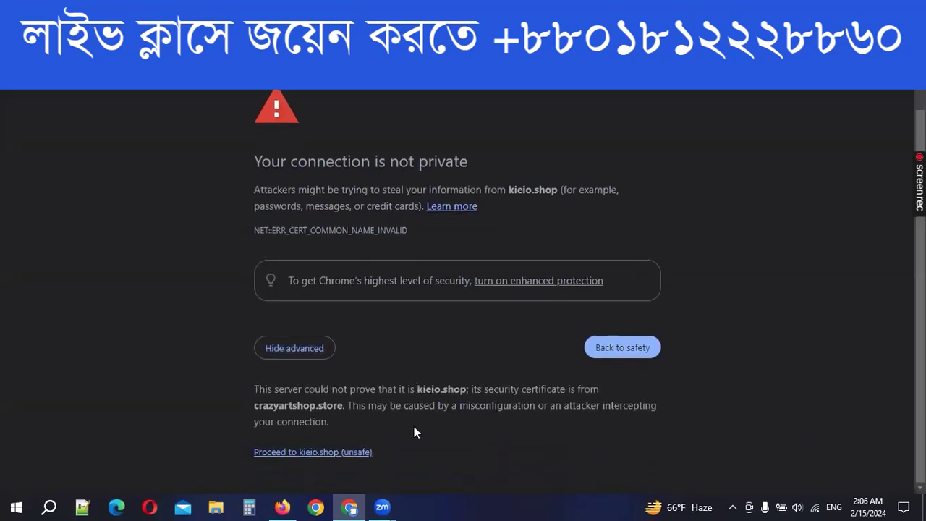
left_click(313, 453)
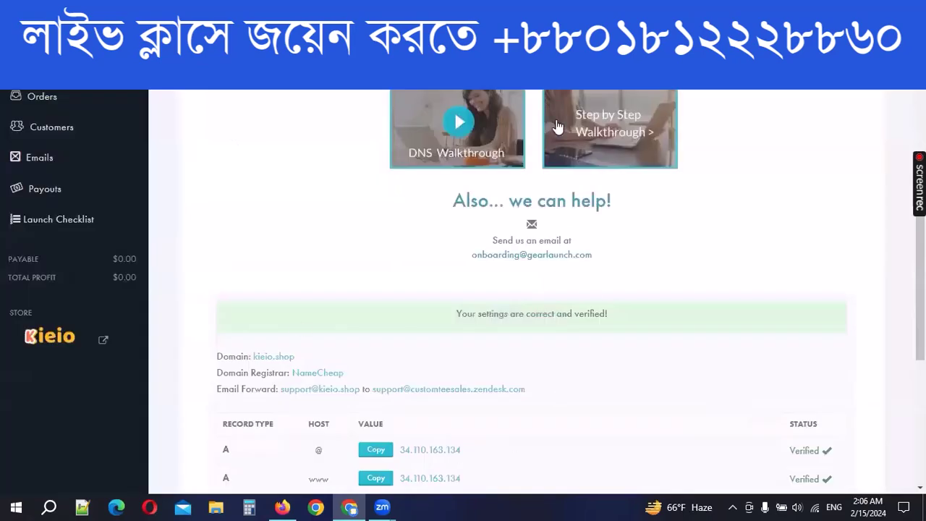
- Scroll the DNS Settings page and check the verified banner text
scroll(444, 297, "down", 5)
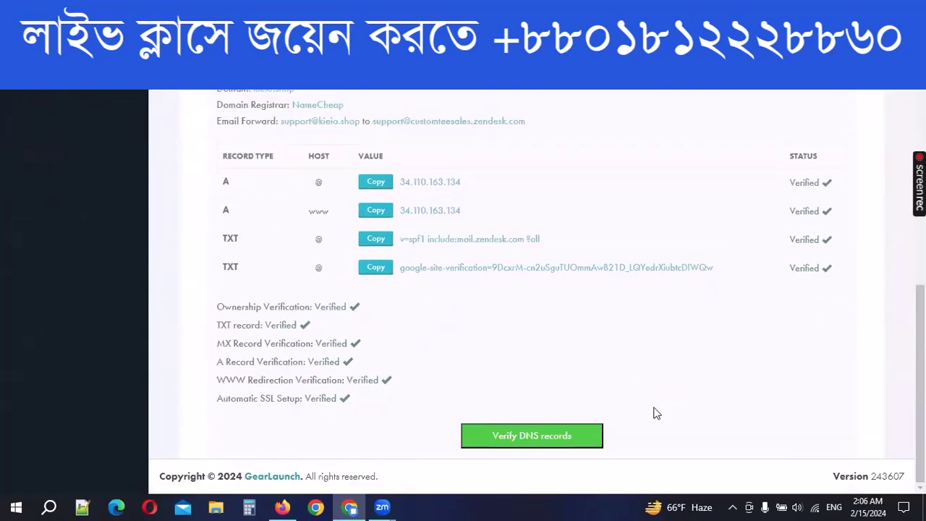
scroll(849, 281, "up", 4)
scroll(849, 280, "down", 3)
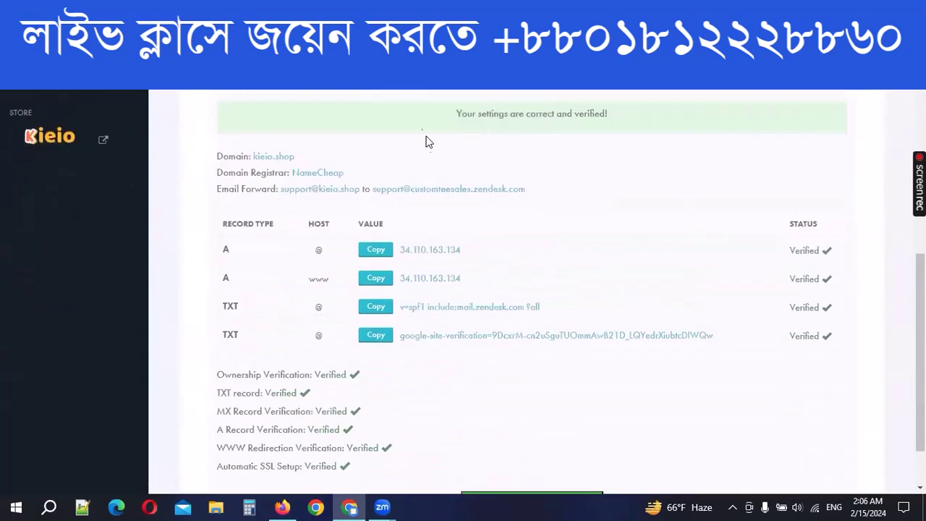
left_click_drag(426, 141, 734, 122)
left_click(720, 134)
- Confirm the A and TXT records show Verified, then return to the store dashboard
double_click(796, 251)
left_click_drag(787, 287, 821, 308)
left_click(770, 413)
scroll(411, 388, "down", 1)
scroll(513, 385, "up", 5)
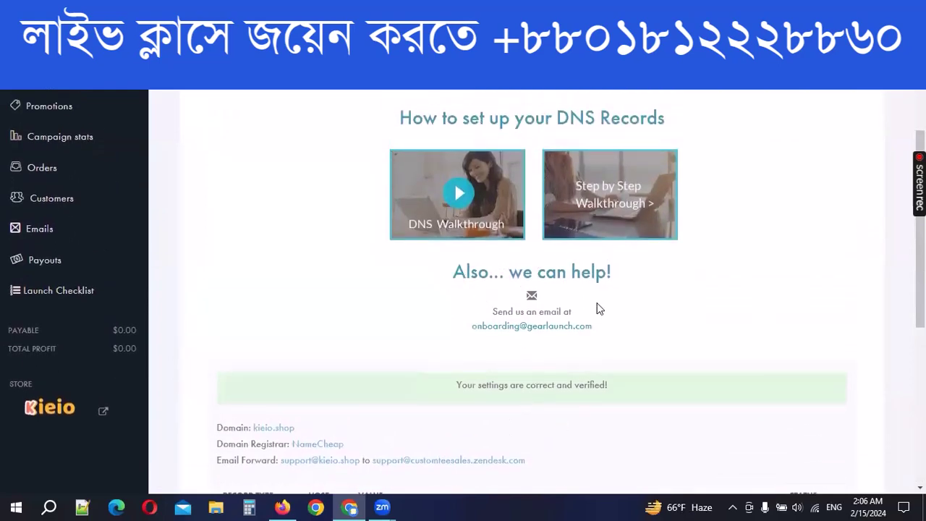
scroll(496, 337, "up", 2)
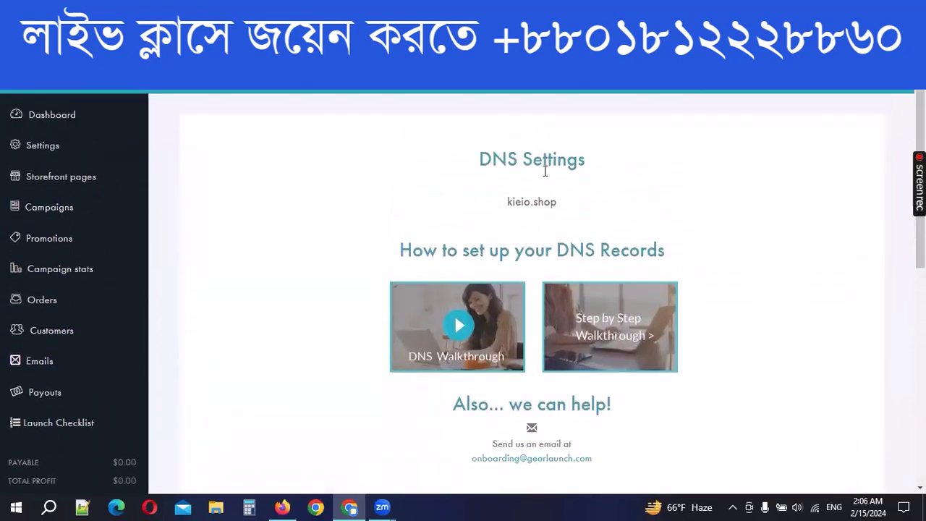
left_click(48, 118)
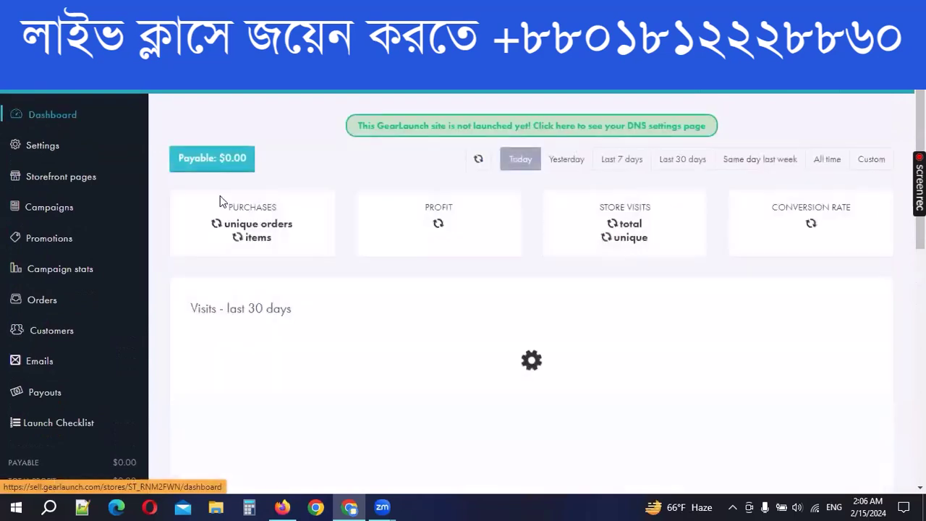
- Reach the kieio.shop DNS Settings page from the store Settings
left_click(41, 146)
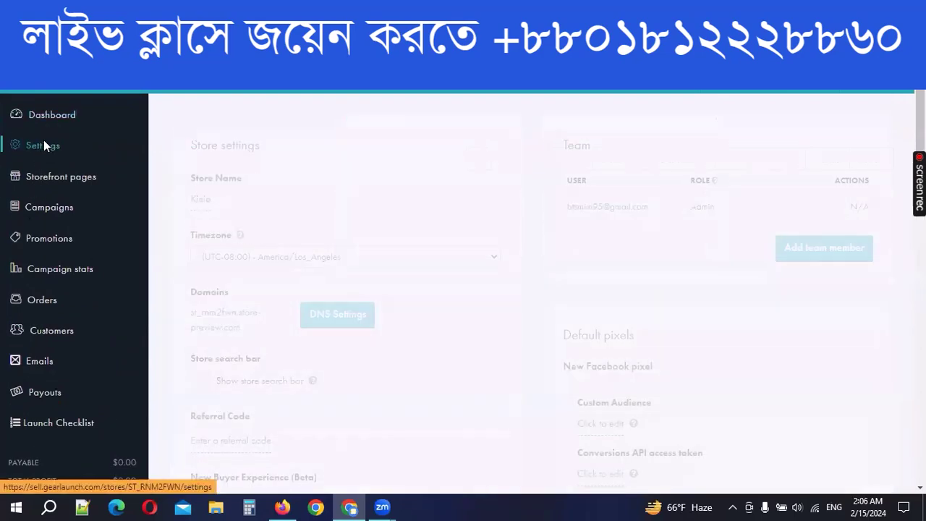
scroll(529, 347, "down", 2)
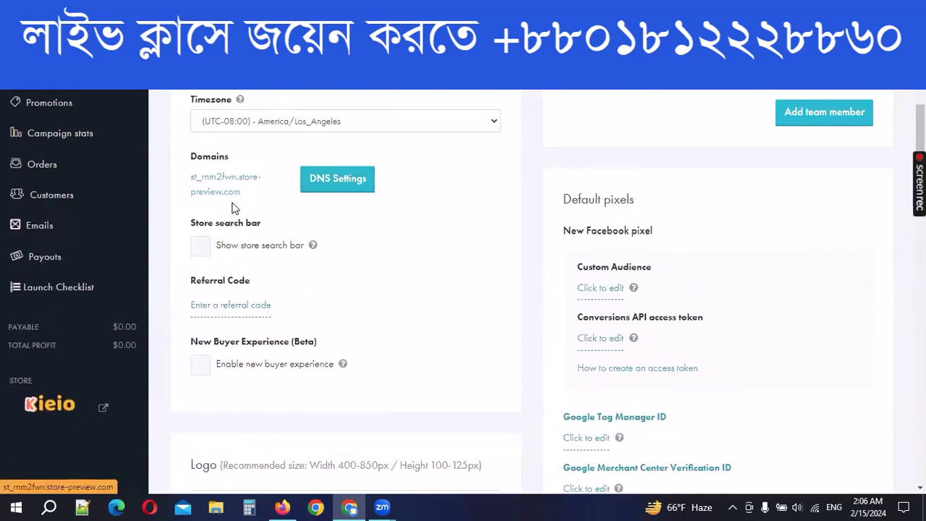
left_click(338, 180)
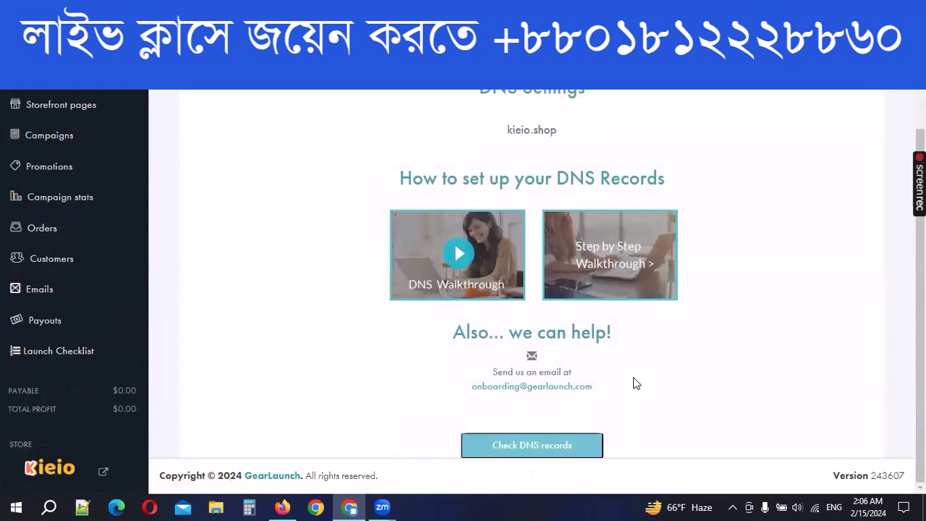
- Check the DNS records again and review the correct-and-verified results
left_click(568, 446)
scroll(624, 368, "down", 5)
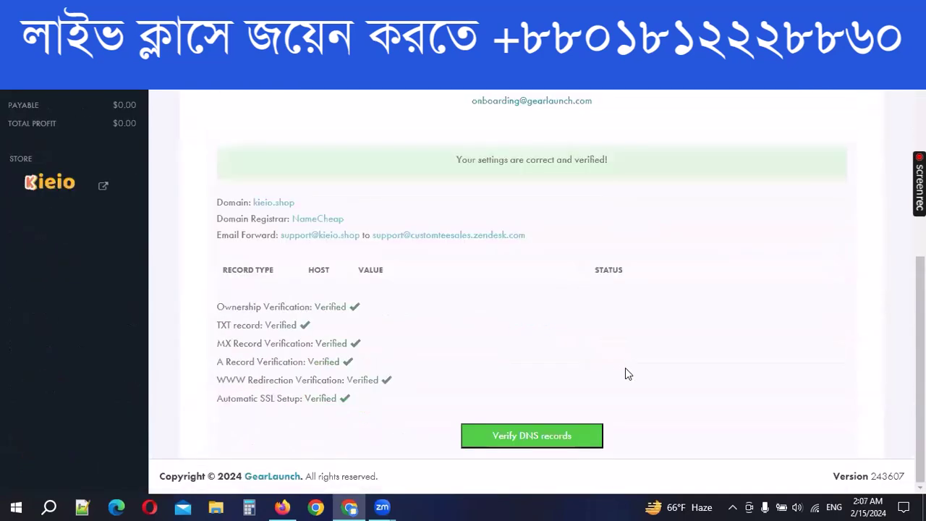
scroll(625, 374, "down", 2)
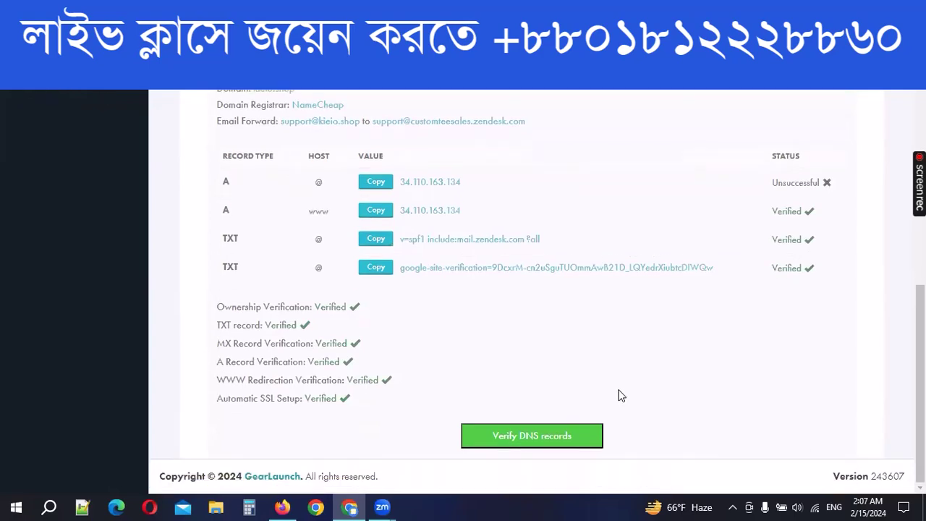
scroll(647, 427, "up", 4)
scroll(643, 425, "down", 3)
scroll(584, 230, "up", 5)
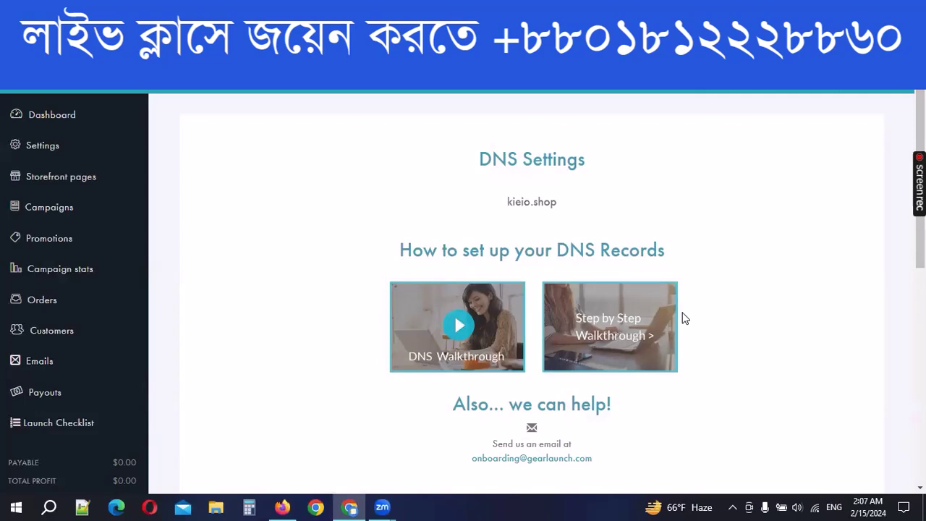
scroll(642, 358, "down", 3)
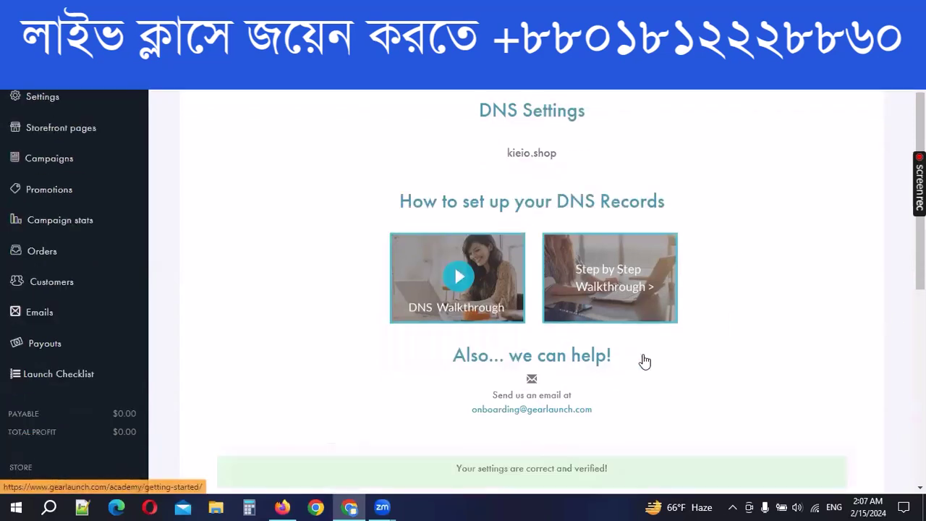
scroll(637, 357, "down", 4)
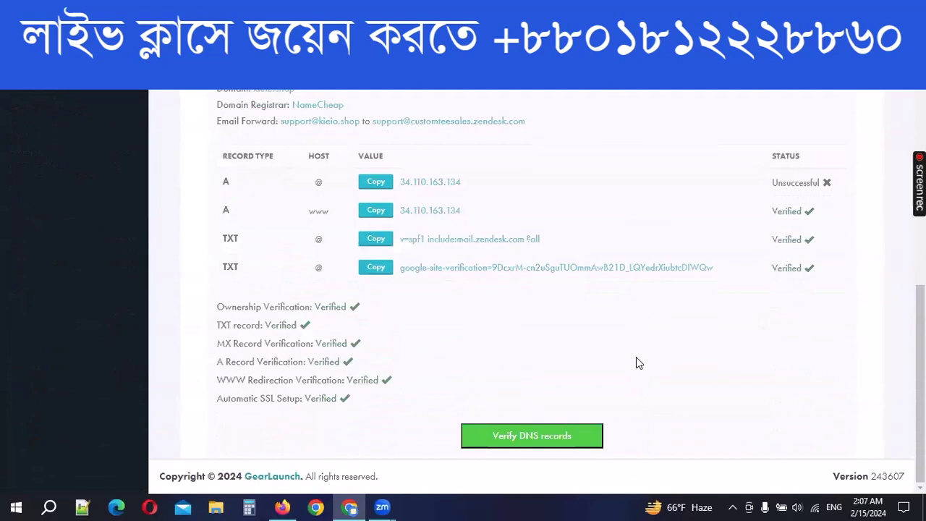
scroll(637, 358, "up", 7)
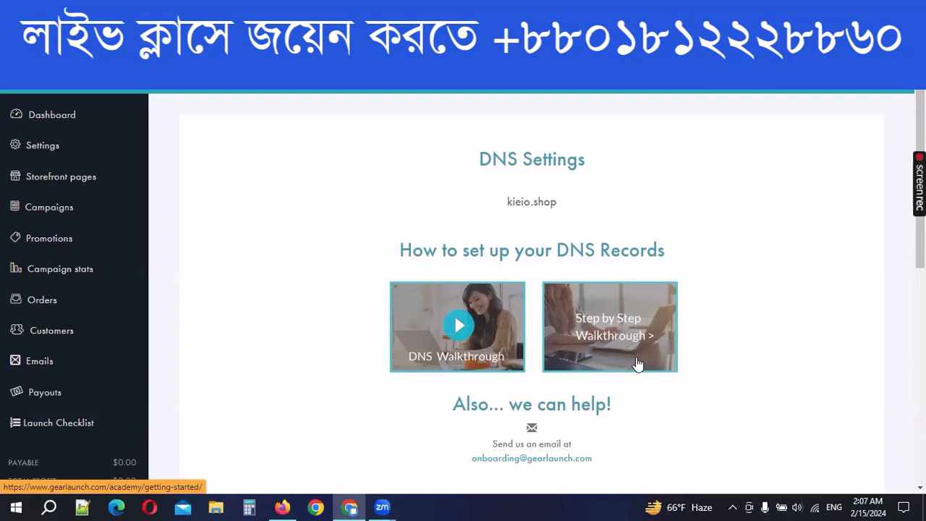
- Copy the kieio.shop domain name to the clipboard
double_click(532, 202)
right_click(545, 201)
left_click(602, 209)
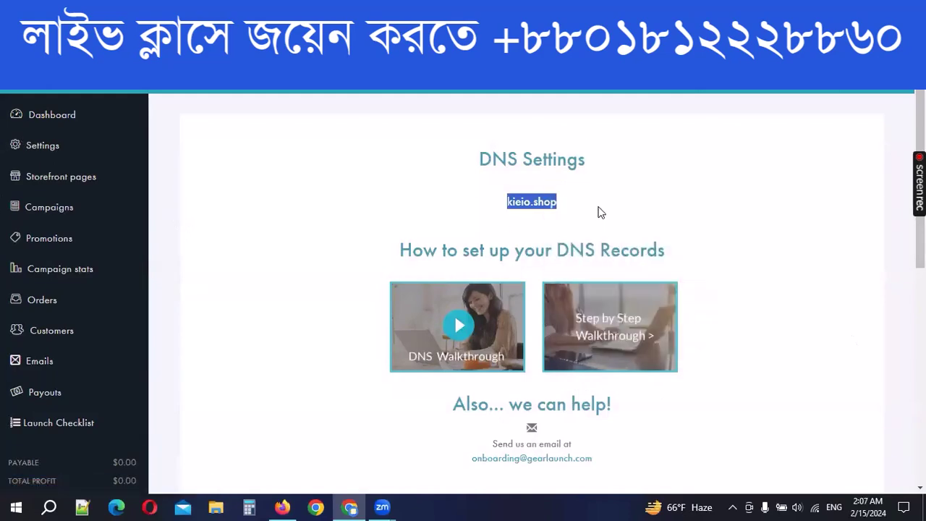
- Cycle through the open Chrome tabs back to the DNS Settings page
key("ctrl+Tab")
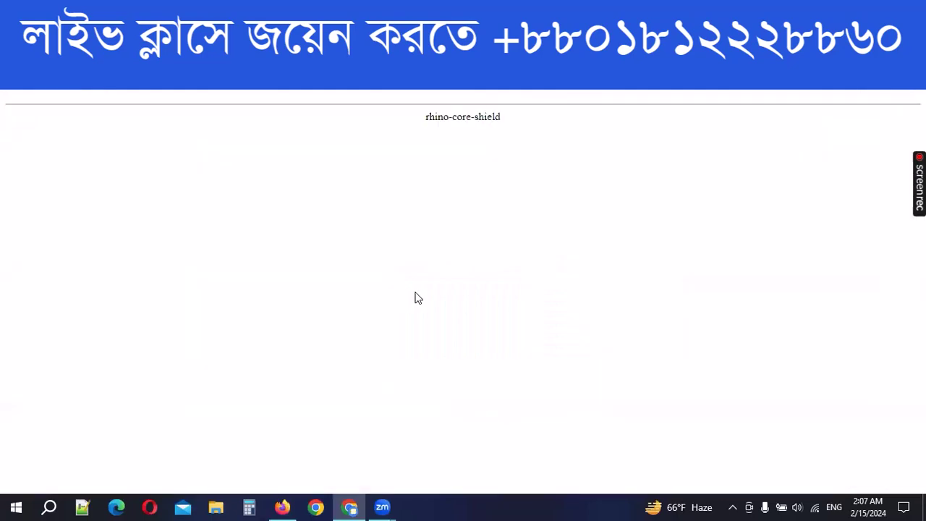
key("ctrl+Tab")
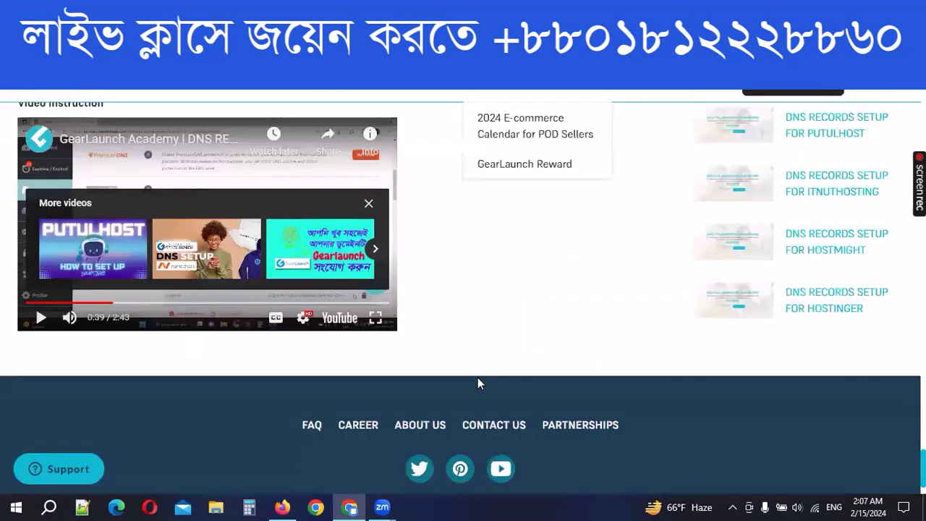
key("ctrl+Tab")
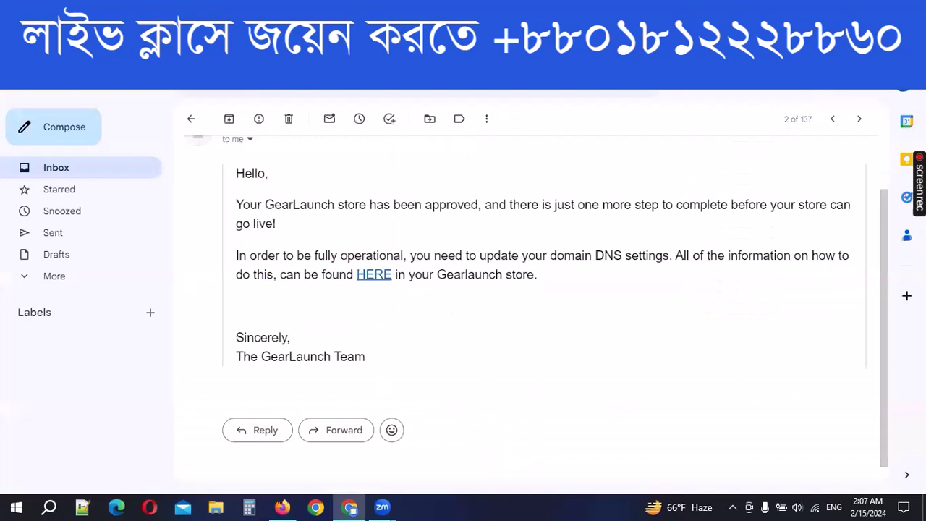
key("ctrl+Tab")
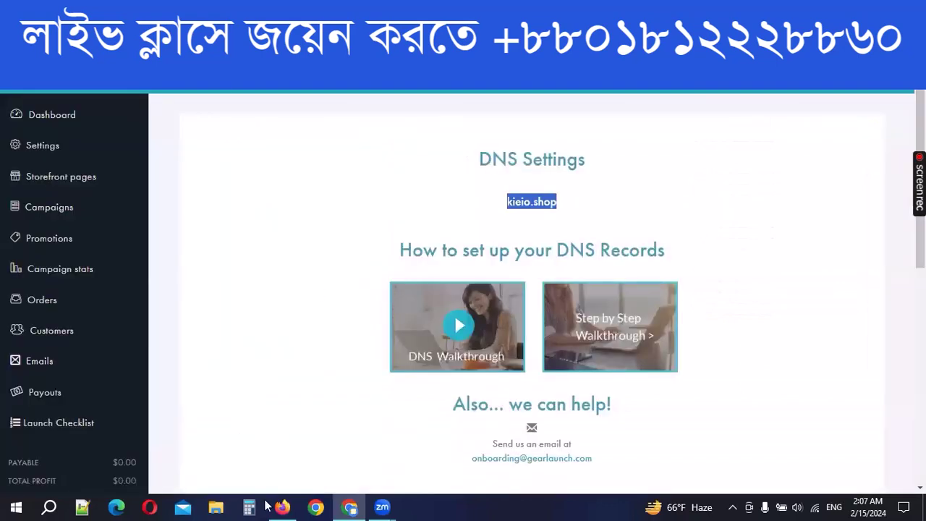
left_click(471, 506)
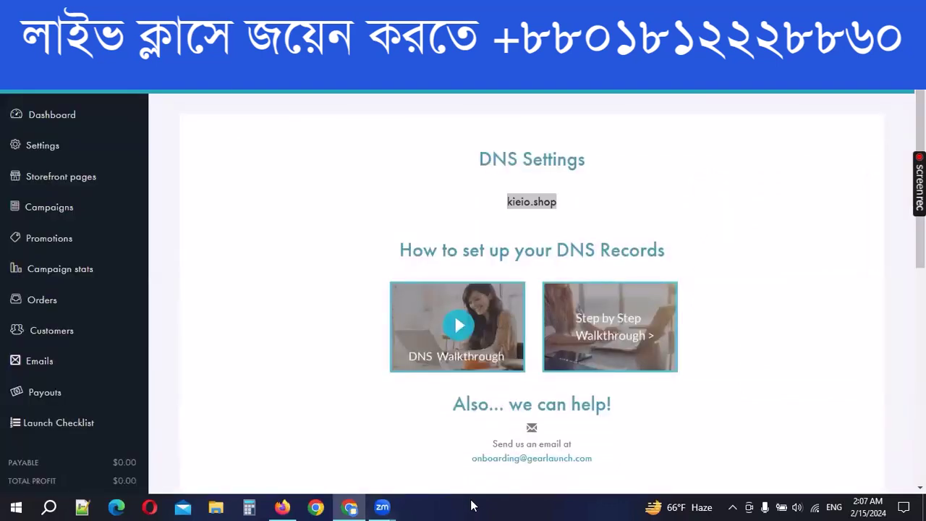